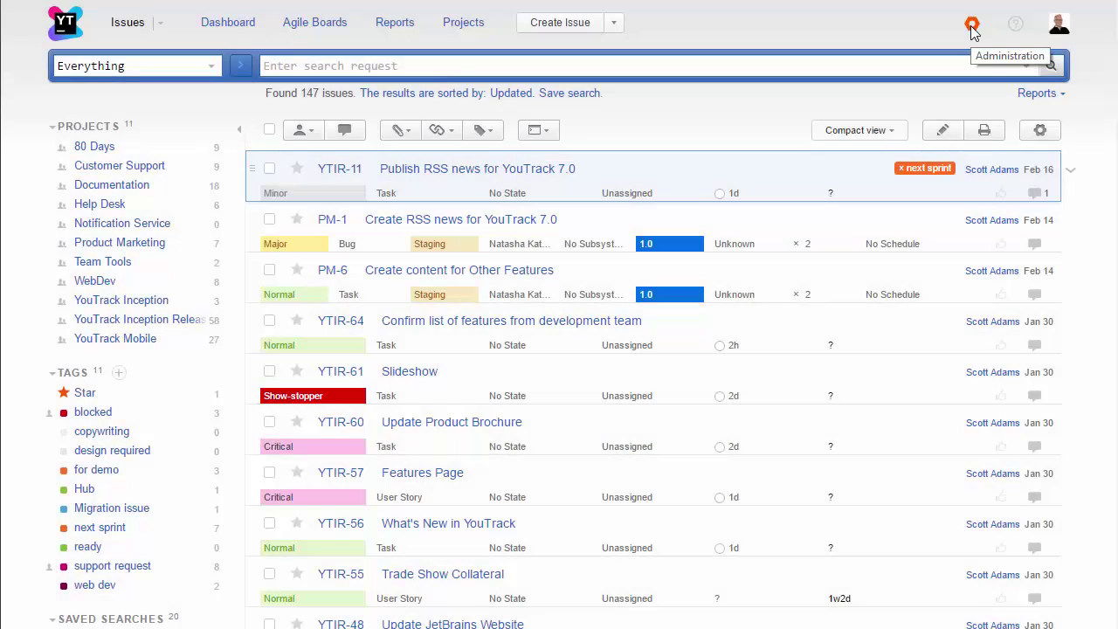
Bring up the administration settings menu from the gear icon.
{"action": "left_click", "coordinate": [972, 27]}
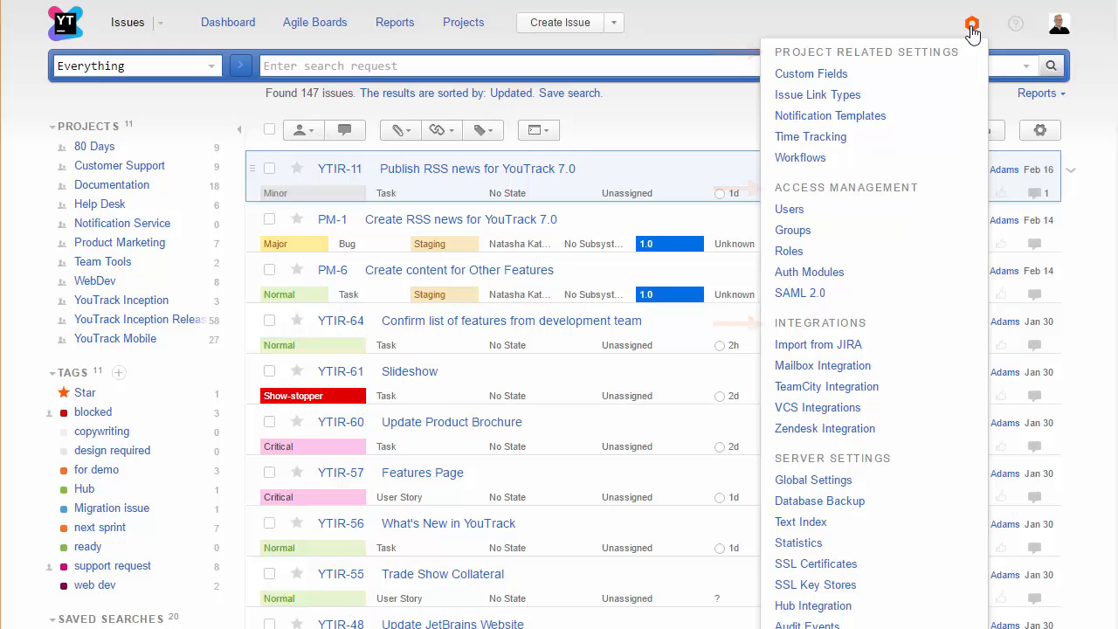
In Global Settings choose the default timezone, short date format, keep English, and enable RTL support.
{"action": "left_click", "coordinate": [813, 480]}
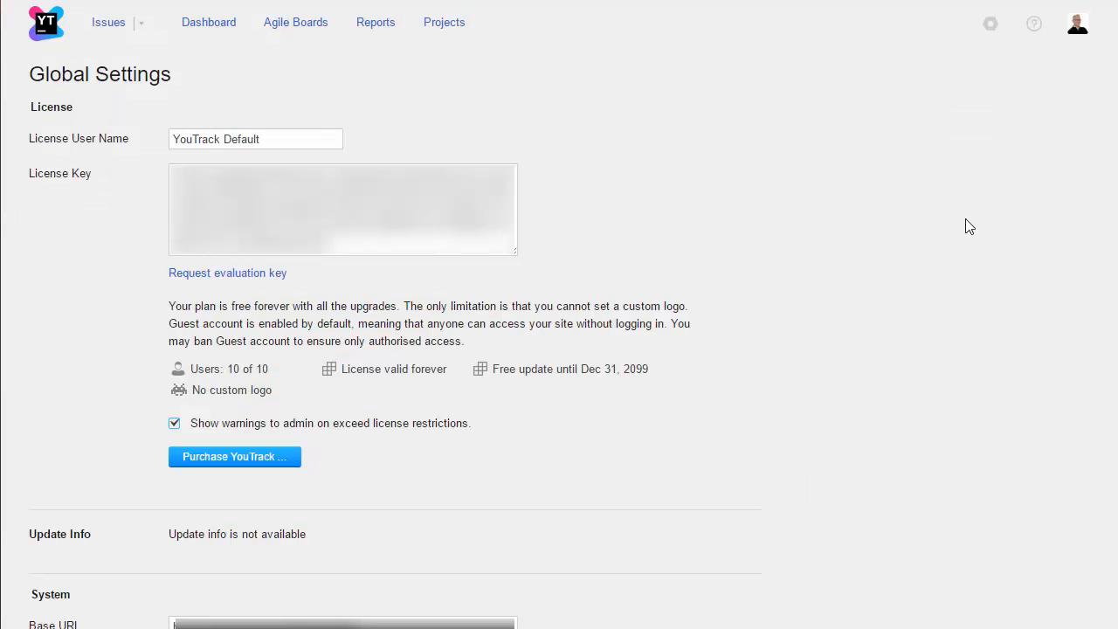
{"action": "scroll", "coordinate": [965, 225], "scroll_direction": "down", "scroll_amount": 2}
{"action": "scroll", "coordinate": [965, 225], "scroll_direction": "down", "scroll_amount": 5}
{"action": "scroll", "coordinate": [965, 226], "scroll_direction": "down", "scroll_amount": 3}
{"action": "scroll", "coordinate": [965, 226], "scroll_direction": "down", "scroll_amount": 2}
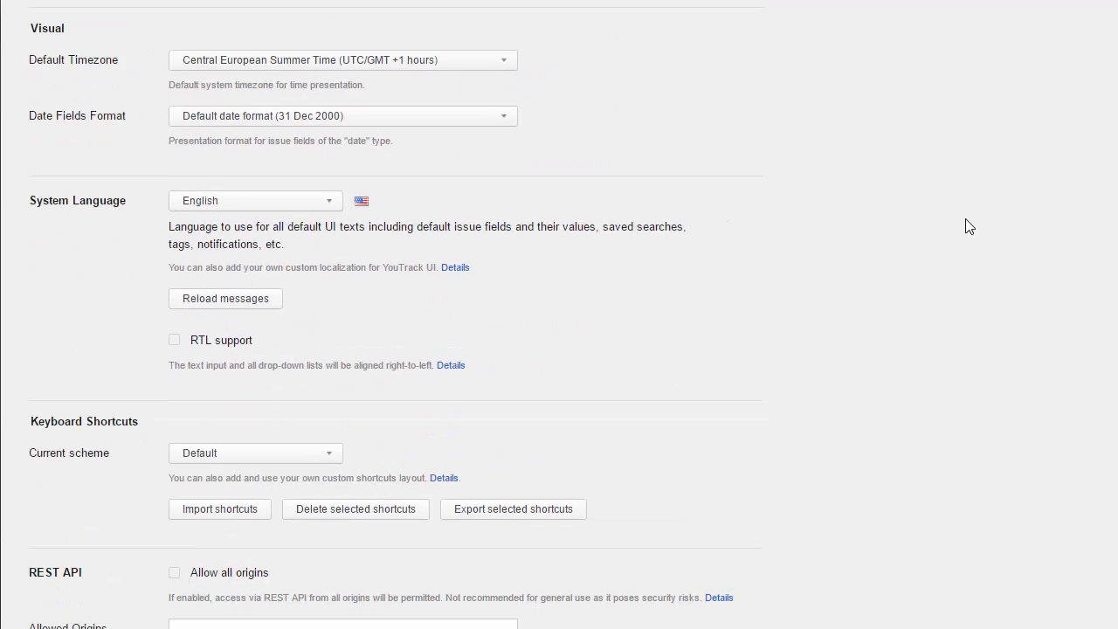
{"action": "left_click", "coordinate": [504, 60]}
{"action": "type", "text": "Eas"}
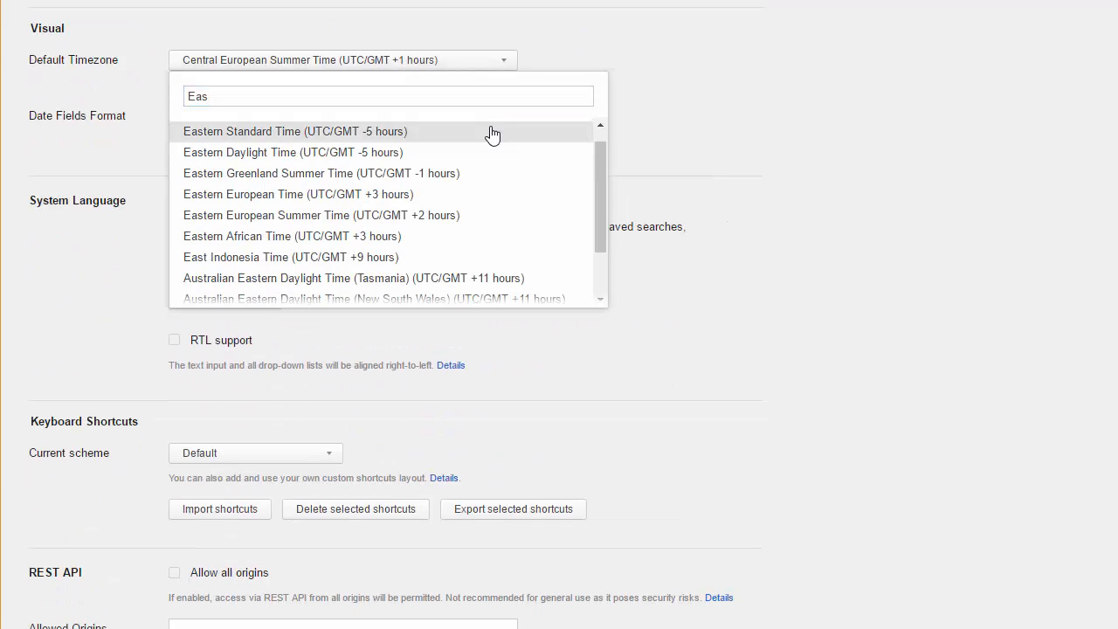
{"action": "left_click", "coordinate": [494, 132]}
{"action": "left_click", "coordinate": [472, 204]}
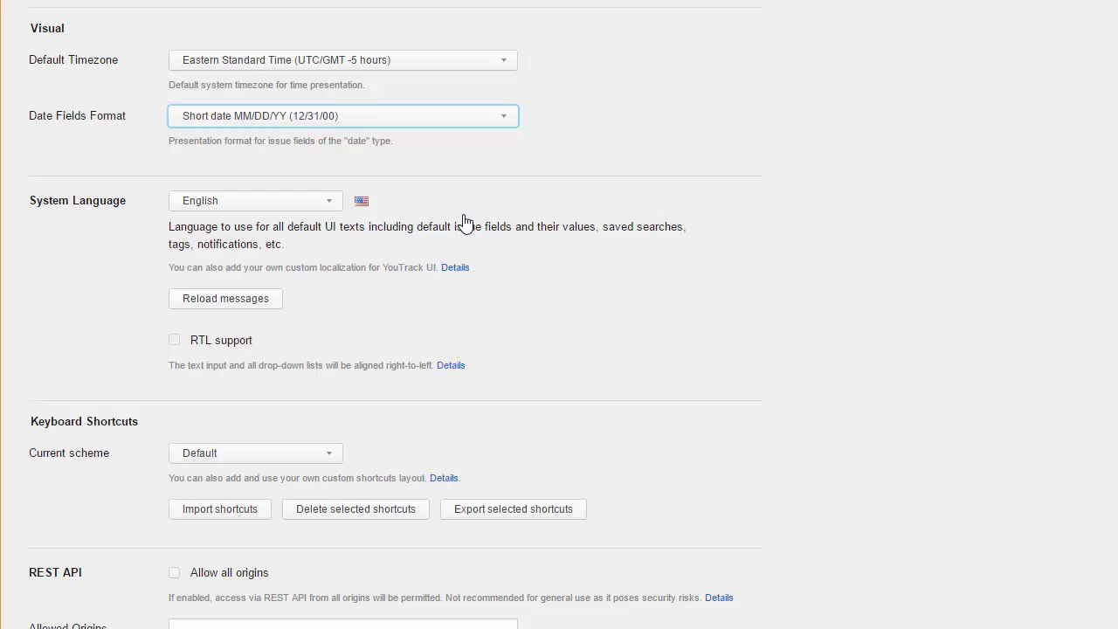
{"action": "left_click", "coordinate": [331, 207]}
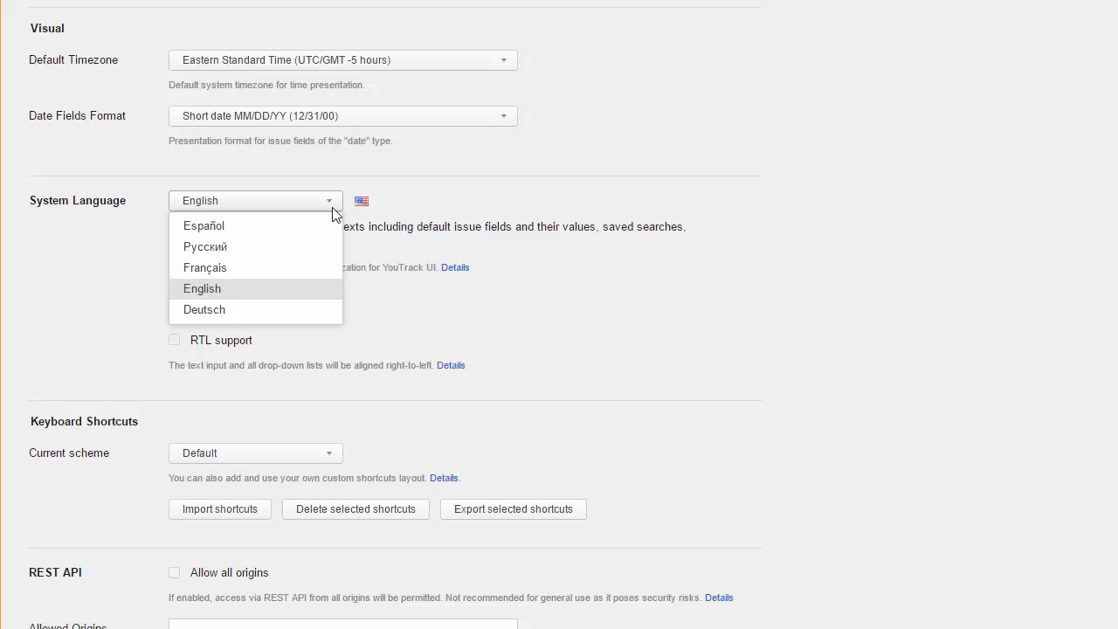
{"action": "left_click", "coordinate": [332, 210]}
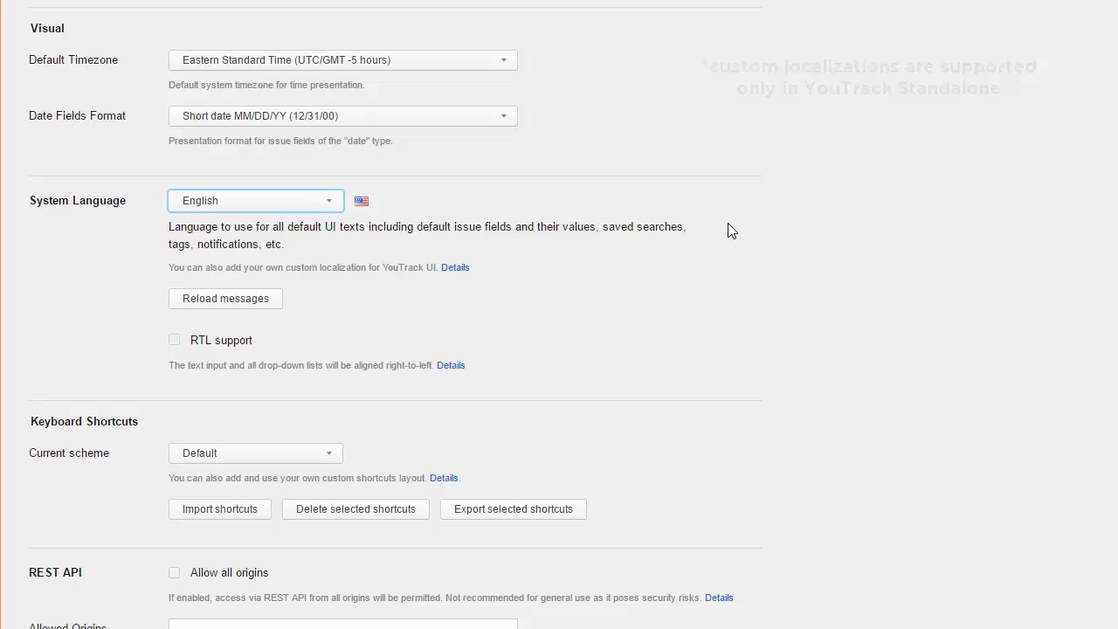
{"action": "left_click", "coordinate": [173, 342]}
{"action": "left_click", "coordinate": [174, 344]}
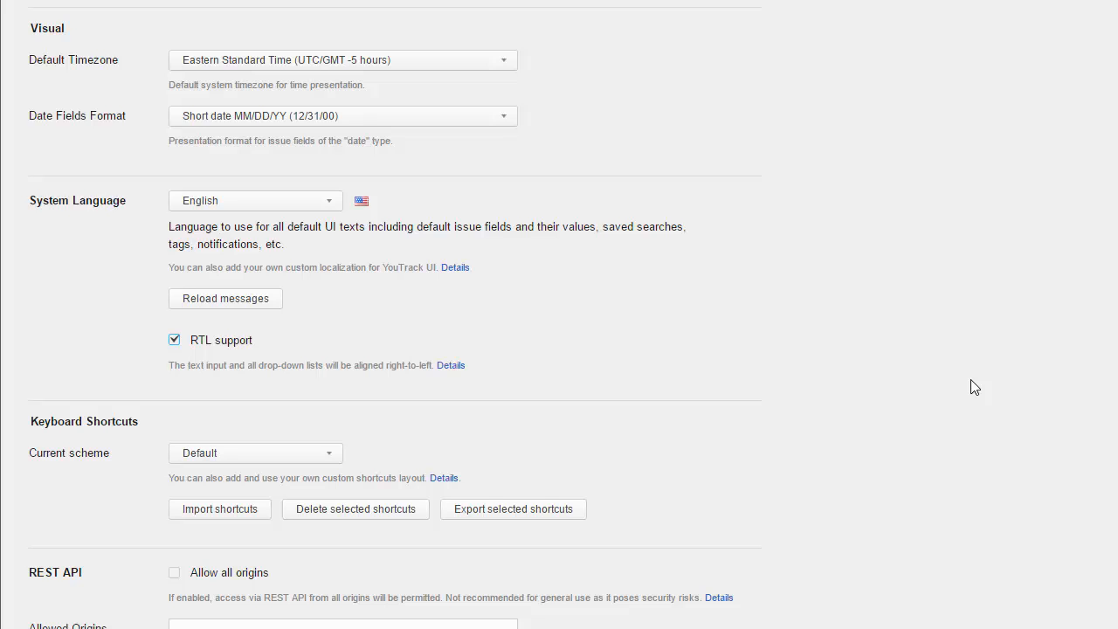
Import the shortcuts_FR.json keyboard shortcut scheme.
{"action": "left_click", "coordinate": [215, 510]}
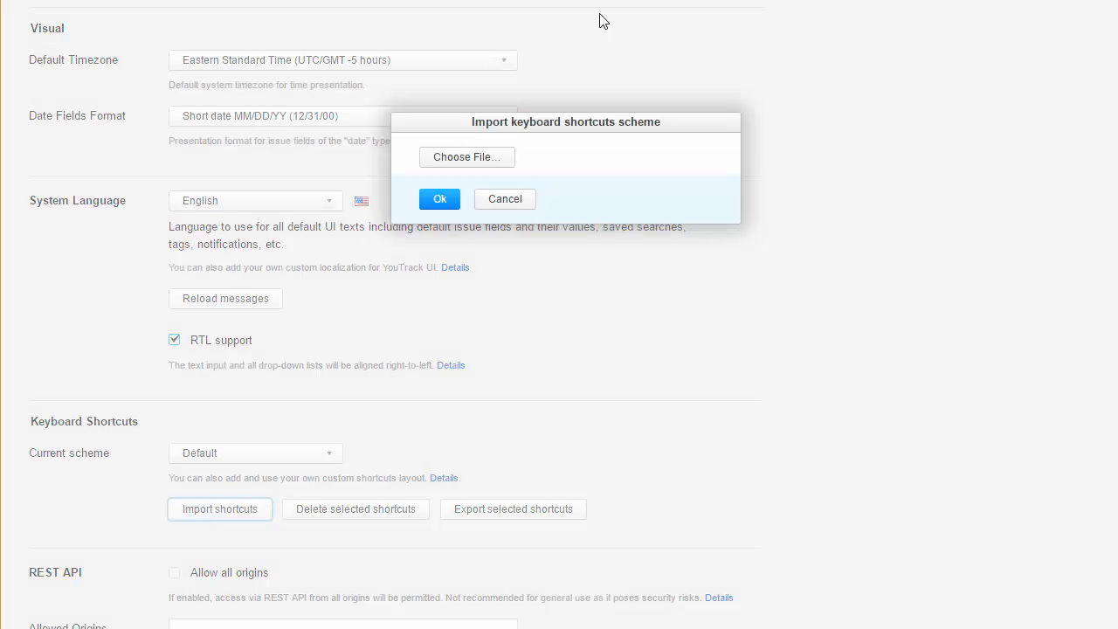
{"action": "left_click", "coordinate": [449, 163]}
{"action": "left_click", "coordinate": [357, 182]}
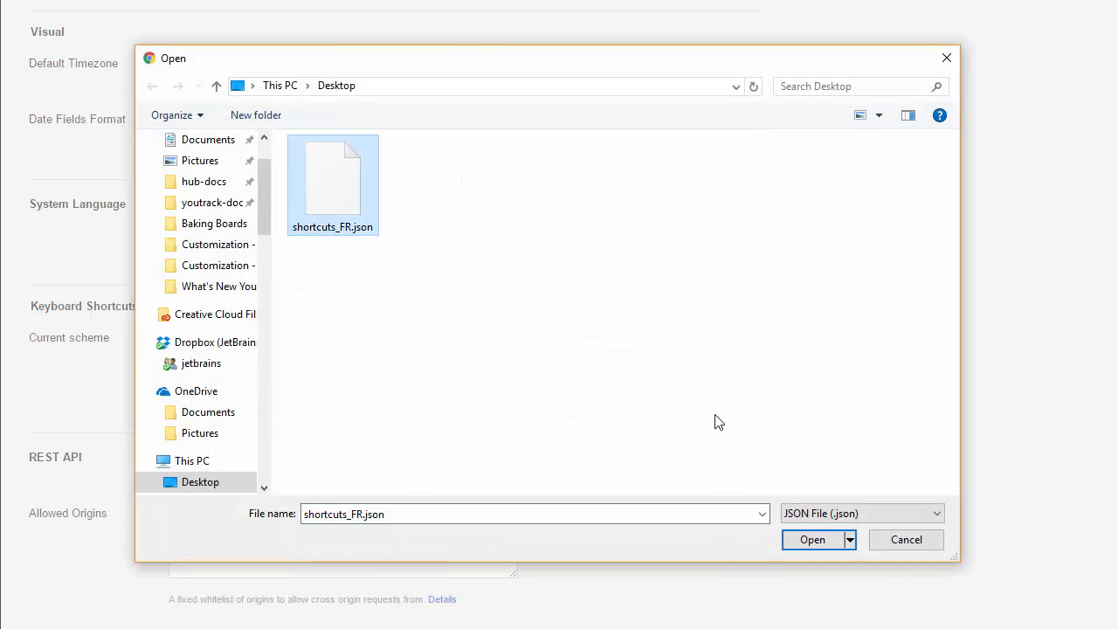
{"action": "left_click", "coordinate": [810, 537]}
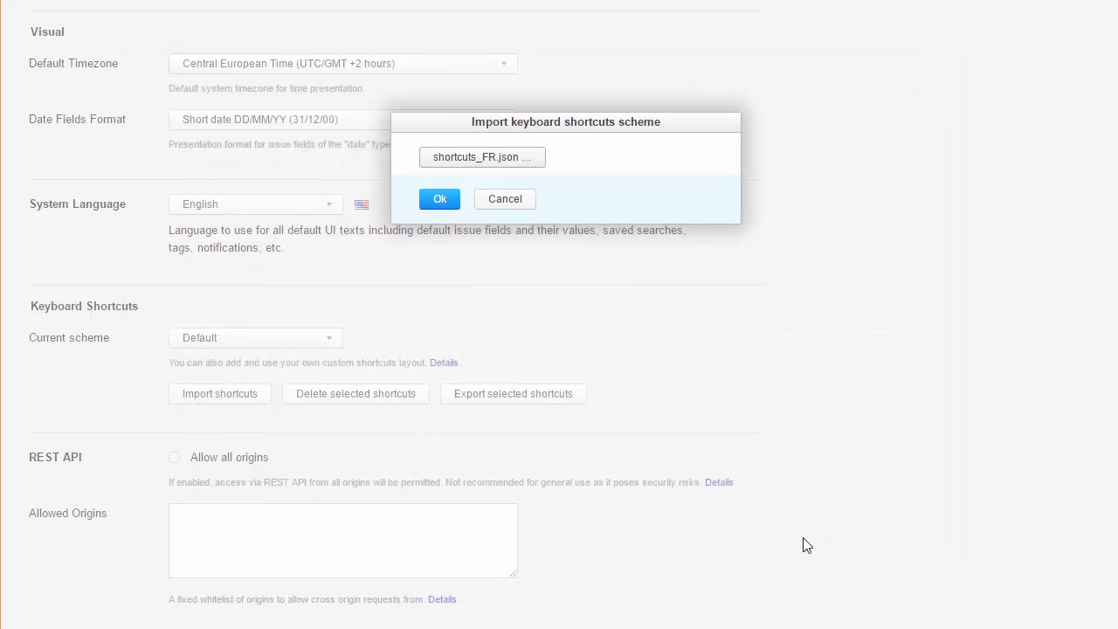
{"action": "left_click", "coordinate": [439, 199]}
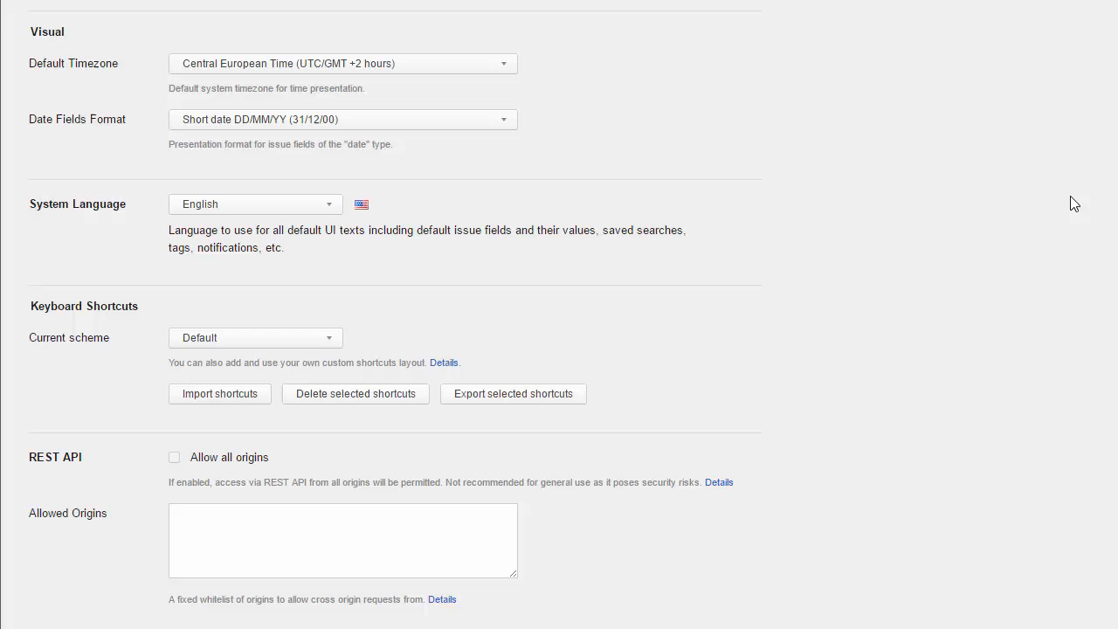
{"action": "scroll", "coordinate": [1070, 196], "scroll_direction": "down", "scroll_amount": 3}
{"action": "scroll", "coordinate": [1070, 195], "scroll_direction": "down", "scroll_amount": 3}
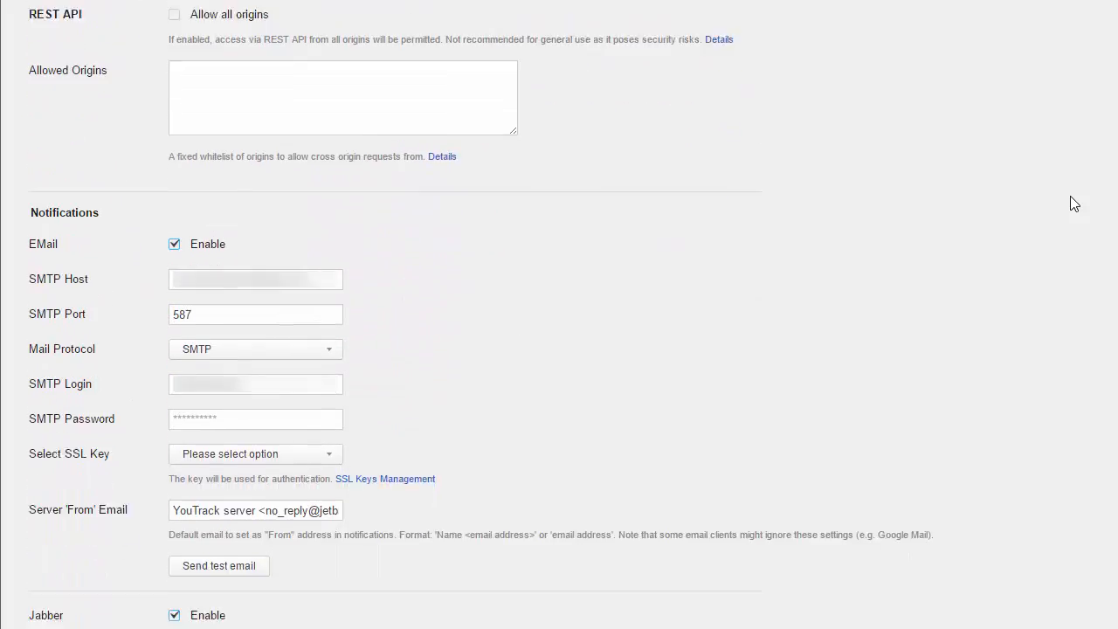
{"action": "scroll", "coordinate": [1070, 196], "scroll_direction": "down", "scroll_amount": 1}
{"action": "scroll", "coordinate": [1070, 195], "scroll_direction": "down", "scroll_amount": 1}
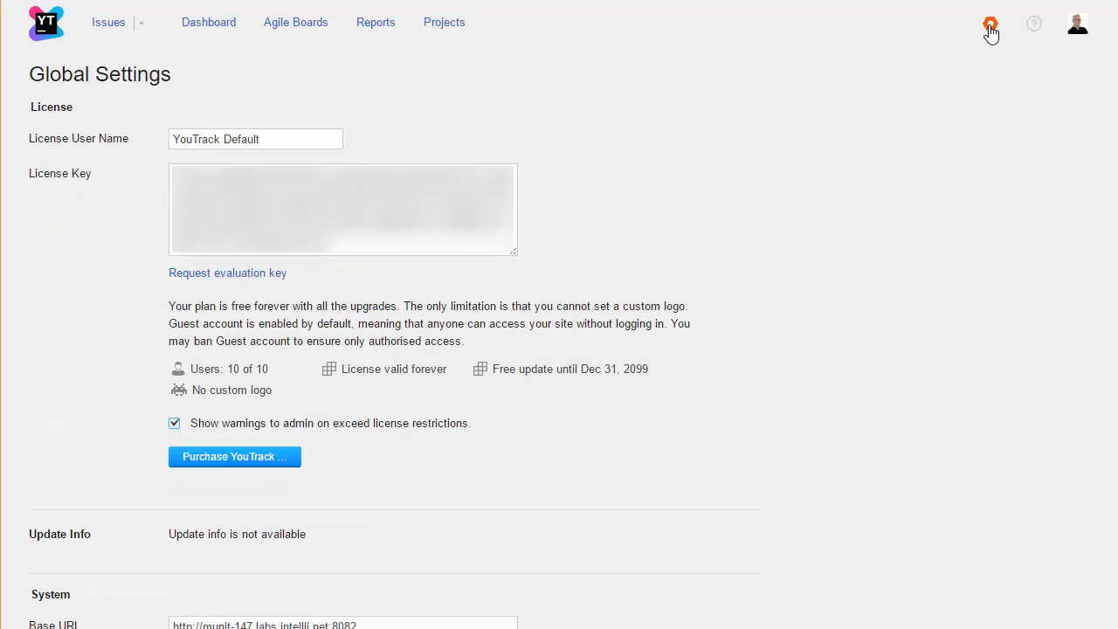
Bring up the administration settings menu to reach Custom Fields.
{"action": "left_click", "coordinate": [990, 26]}
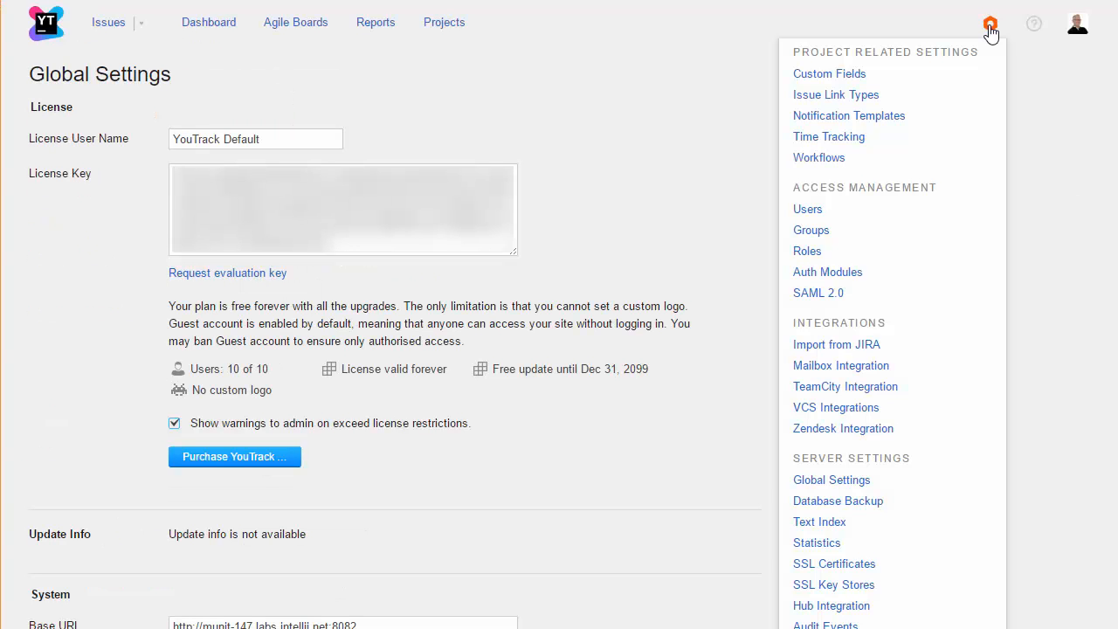
Make Ideal days and Story points auto-attach, and Due Date private and hidden from the issues list.
{"action": "left_click", "coordinate": [926, 78]}
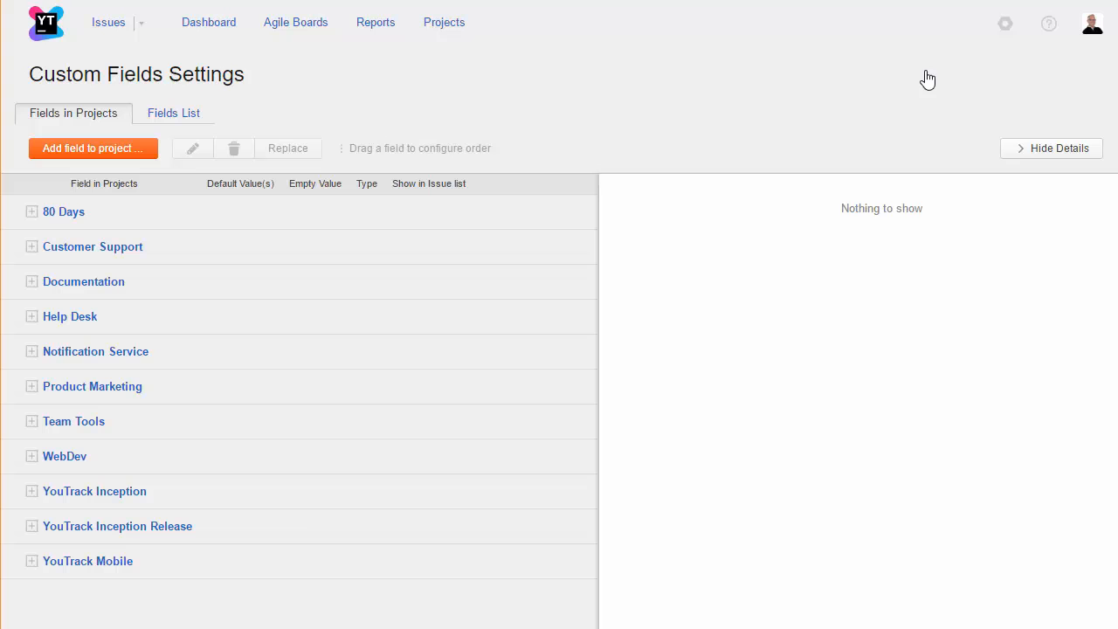
{"action": "left_click", "coordinate": [194, 116]}
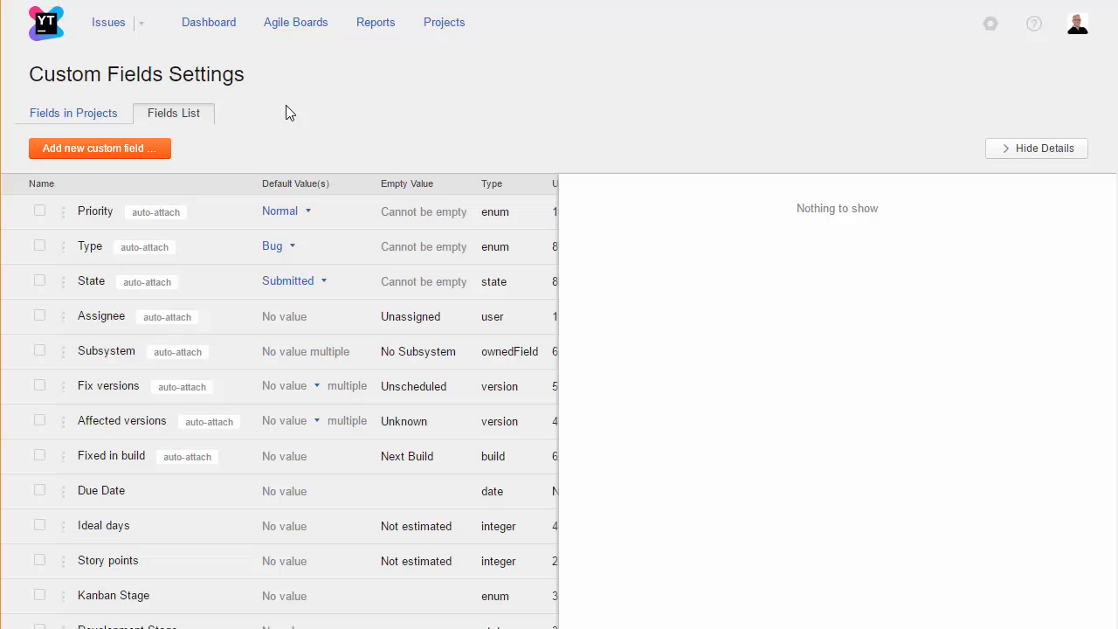
{"action": "left_click", "coordinate": [40, 525]}
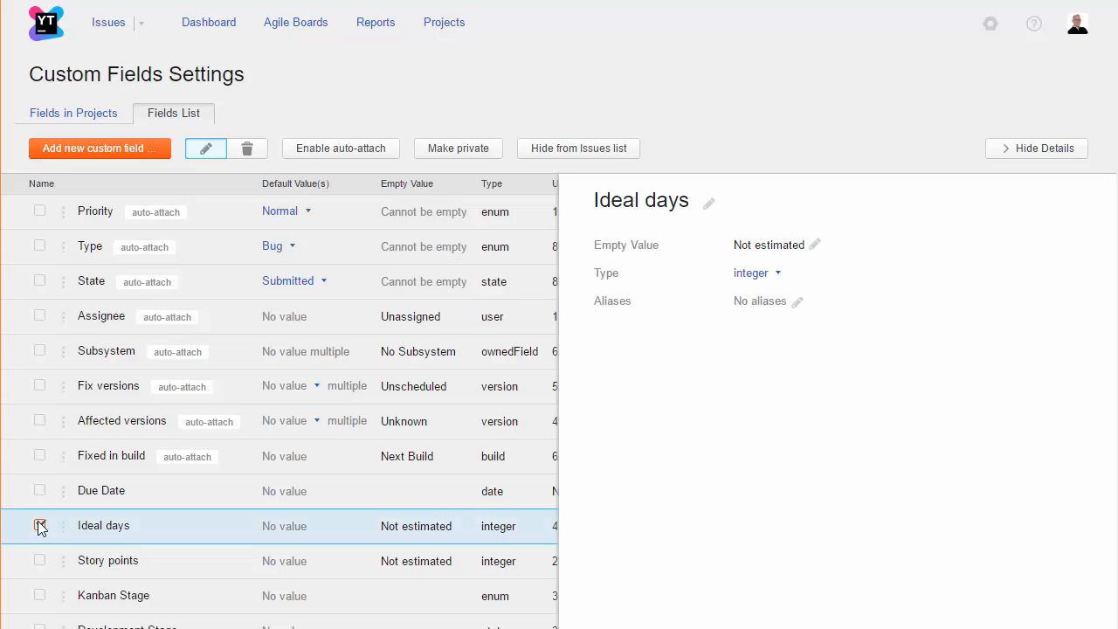
{"action": "left_click", "coordinate": [40, 559]}
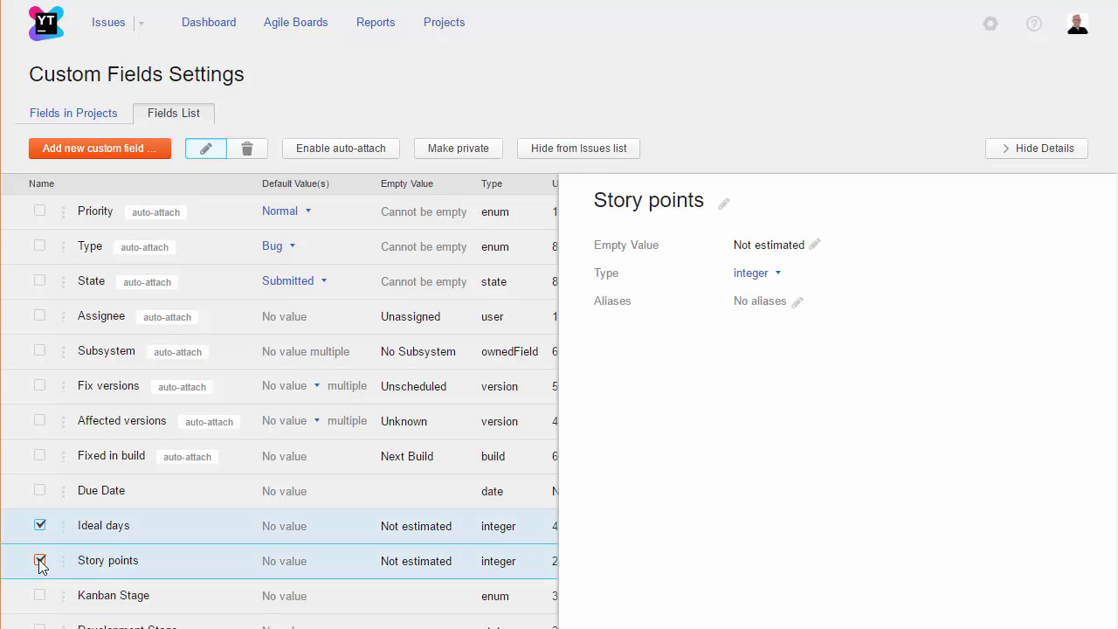
{"action": "left_click", "coordinate": [349, 150]}
{"action": "left_click", "coordinate": [472, 152]}
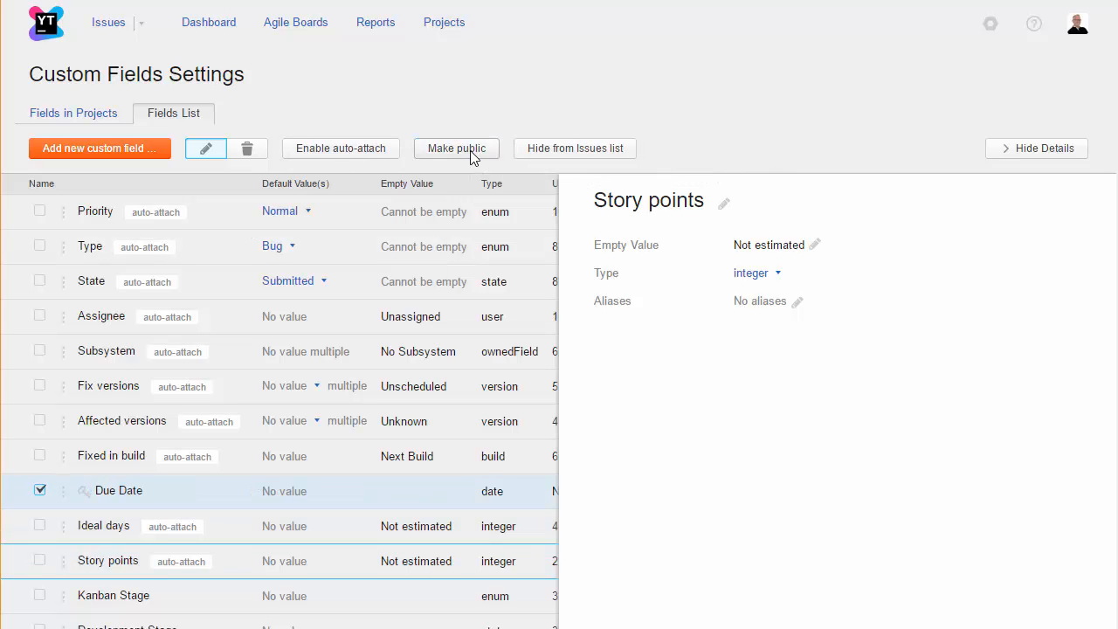
{"action": "left_click", "coordinate": [563, 150]}
{"action": "left_click", "coordinate": [1064, 150]}
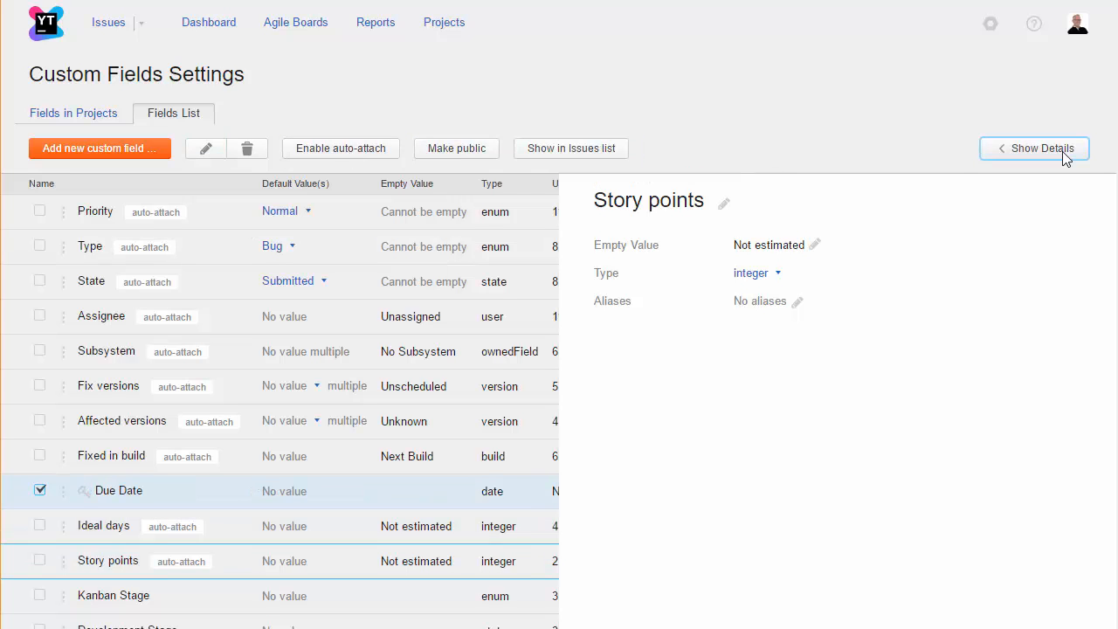
Create the Blocker issue link type and start a link command on issue PM-1.
{"action": "left_click", "coordinate": [990, 23]}
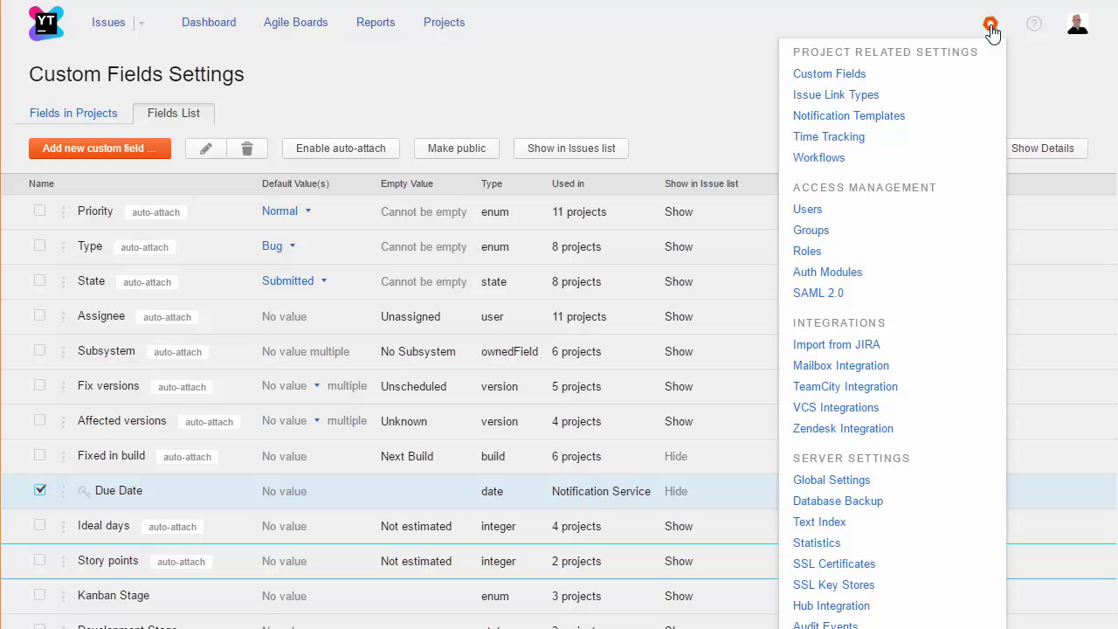
{"action": "left_click", "coordinate": [950, 98]}
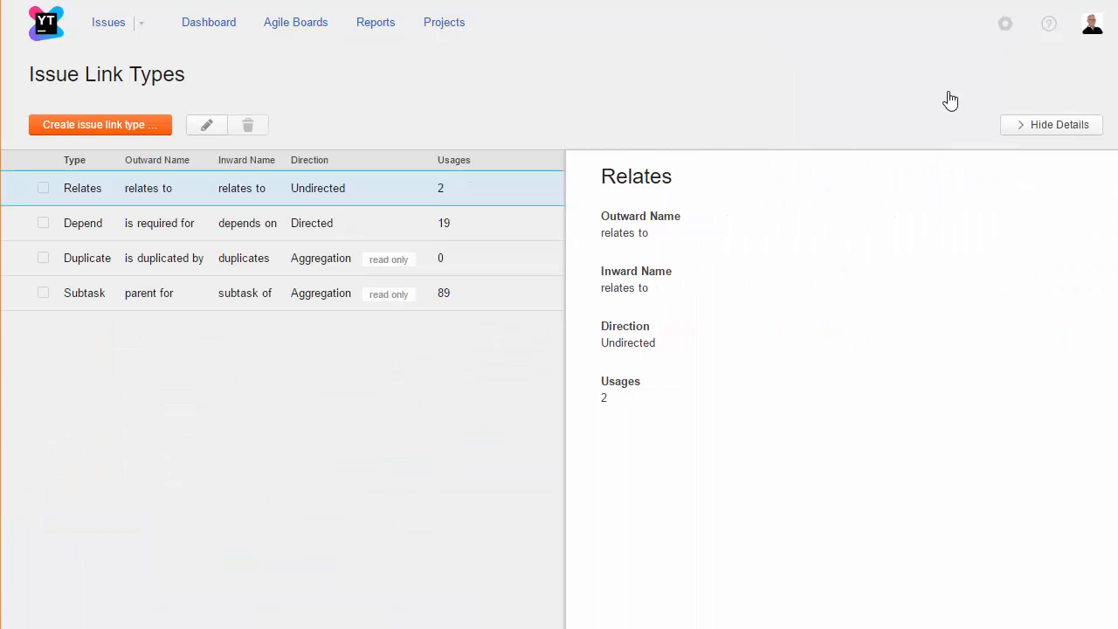
{"action": "left_click", "coordinate": [131, 129]}
{"action": "type", "text": "ock"}
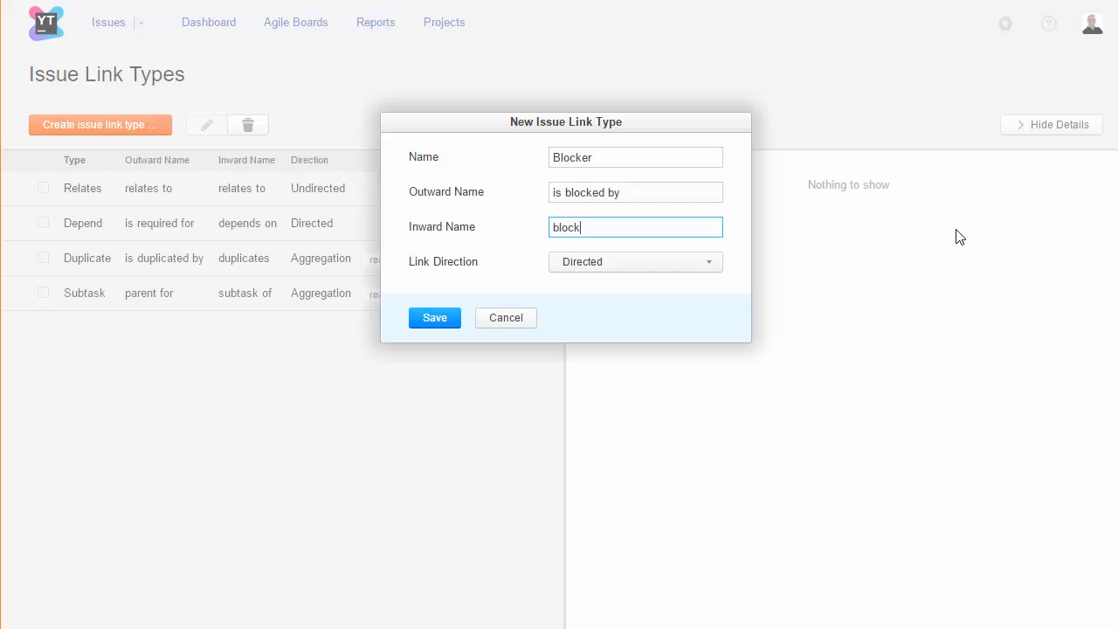
{"action": "type", "text": "s"}
{"action": "left_click", "coordinate": [436, 318]}
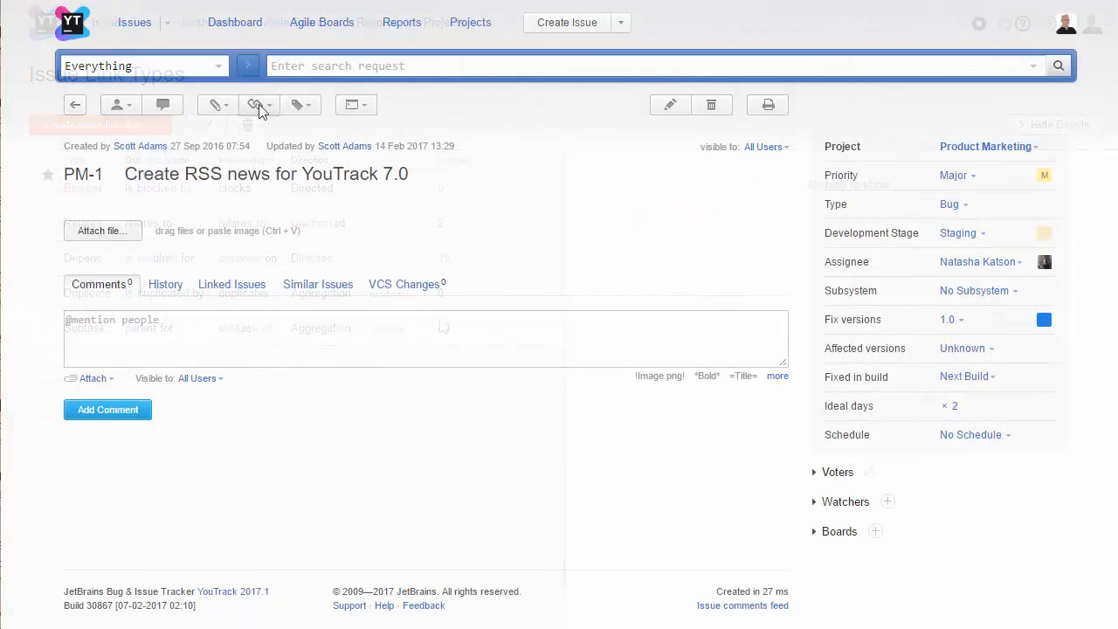
{"action": "left_click", "coordinate": [258, 104]}
{"action": "left_click", "coordinate": [262, 365]}
{"action": "type", "text": "YTIR-11"}
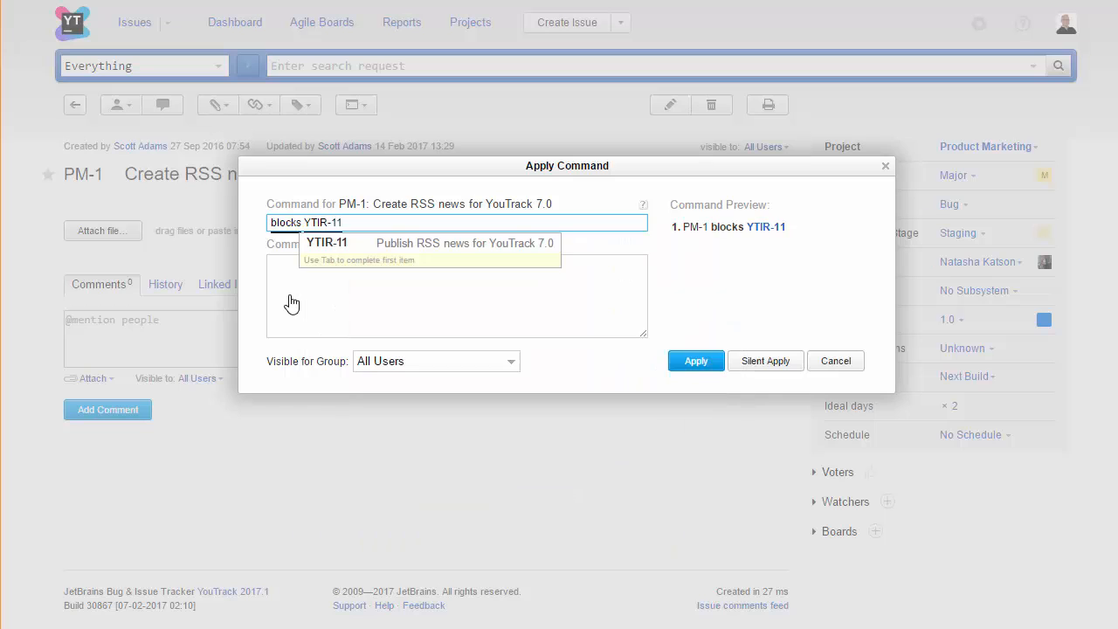
Make PM-1 block YTIR-11, then in Notification Templates try separate messages and return to a single message.
{"action": "key", "text": "Return"}
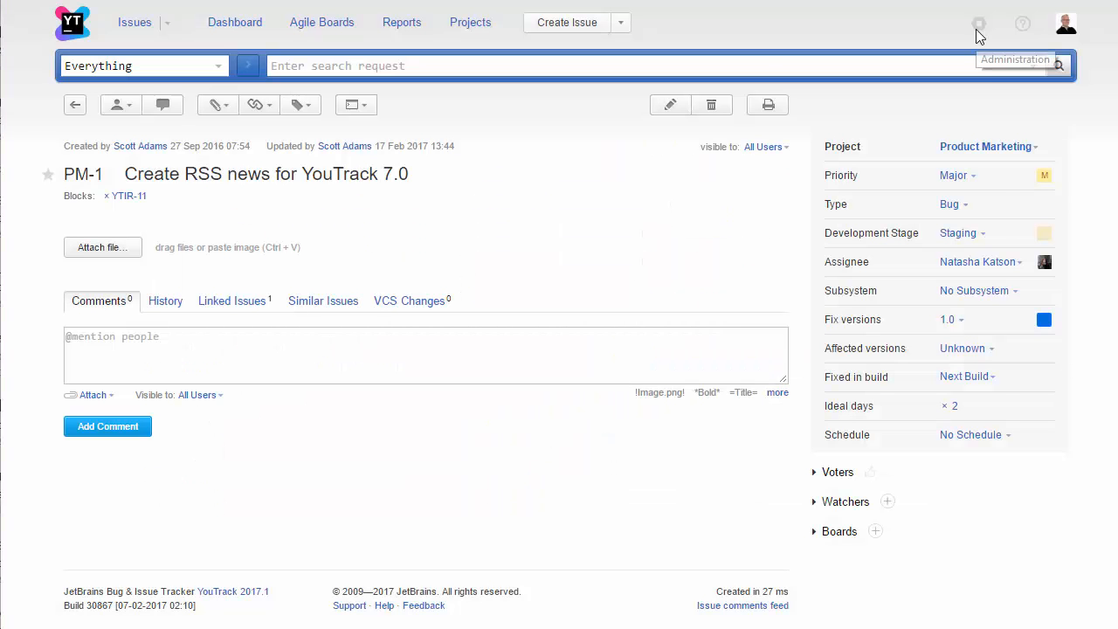
{"action": "left_click", "coordinate": [979, 24]}
{"action": "left_click", "coordinate": [920, 118]}
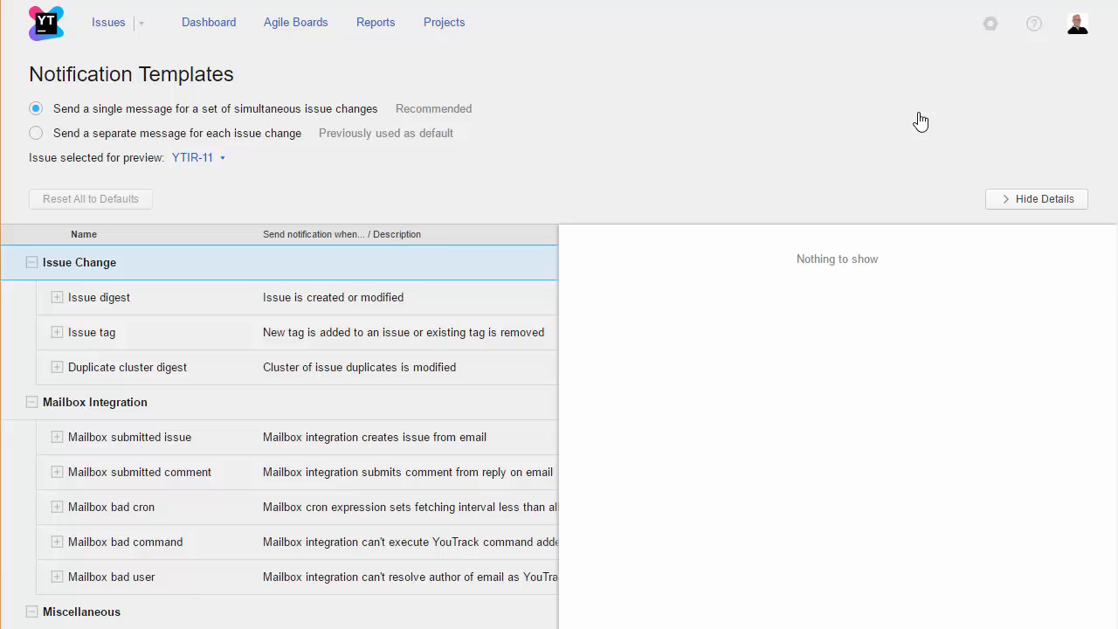
{"action": "left_click", "coordinate": [35, 134]}
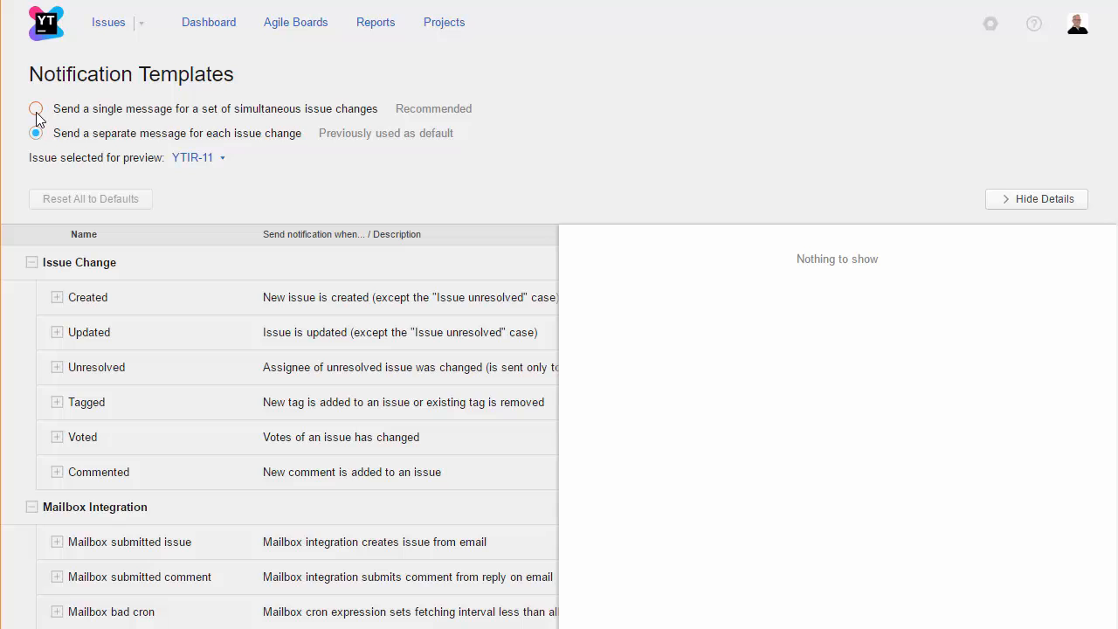
{"action": "left_click", "coordinate": [36, 109]}
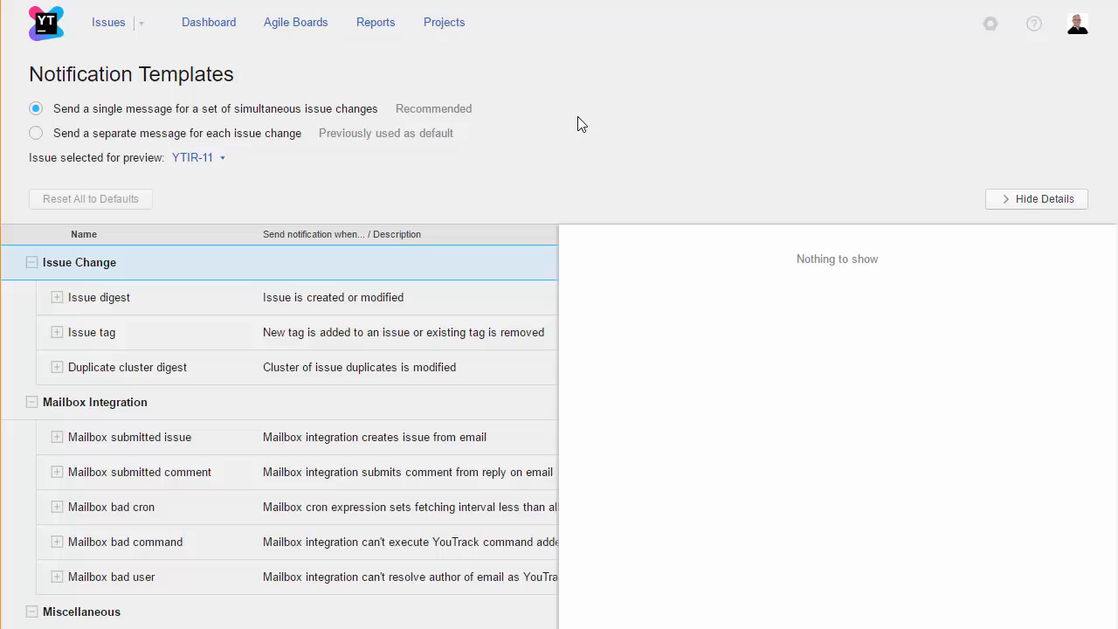
Expand Issue digest and preview its Email and Jabber messages, ending on the email preview.
{"action": "left_click", "coordinate": [57, 298]}
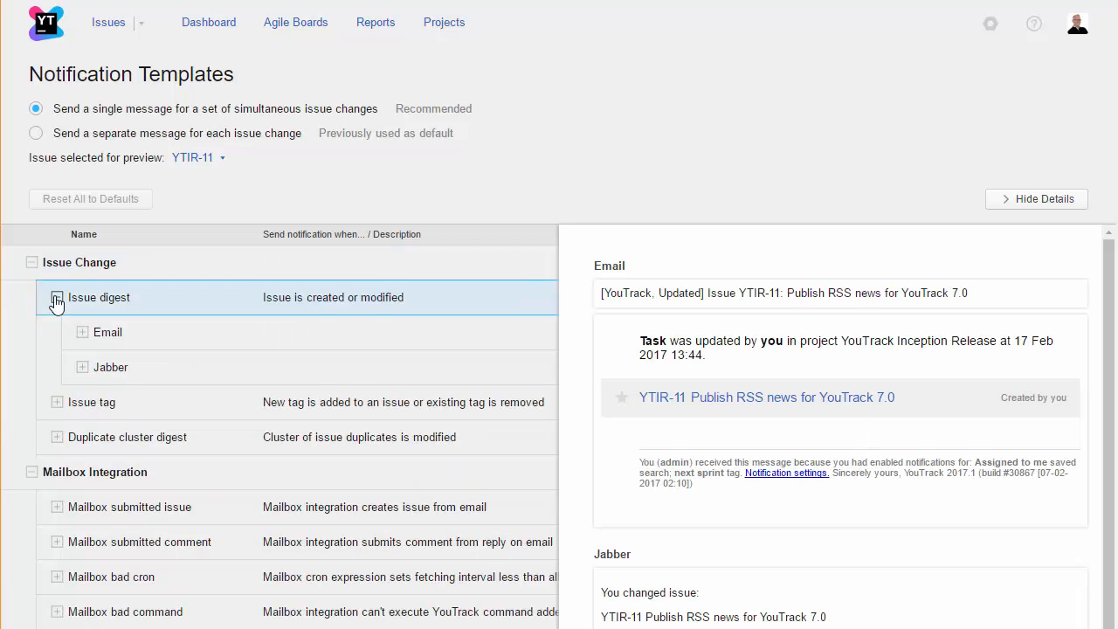
{"action": "left_click", "coordinate": [210, 344]}
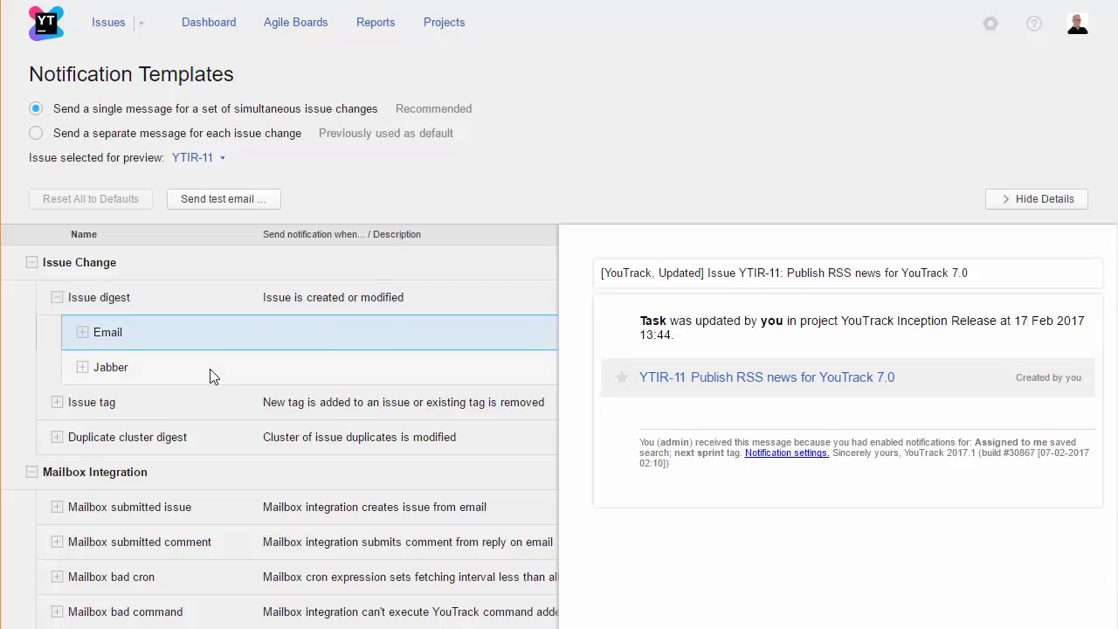
{"action": "left_click", "coordinate": [209, 375]}
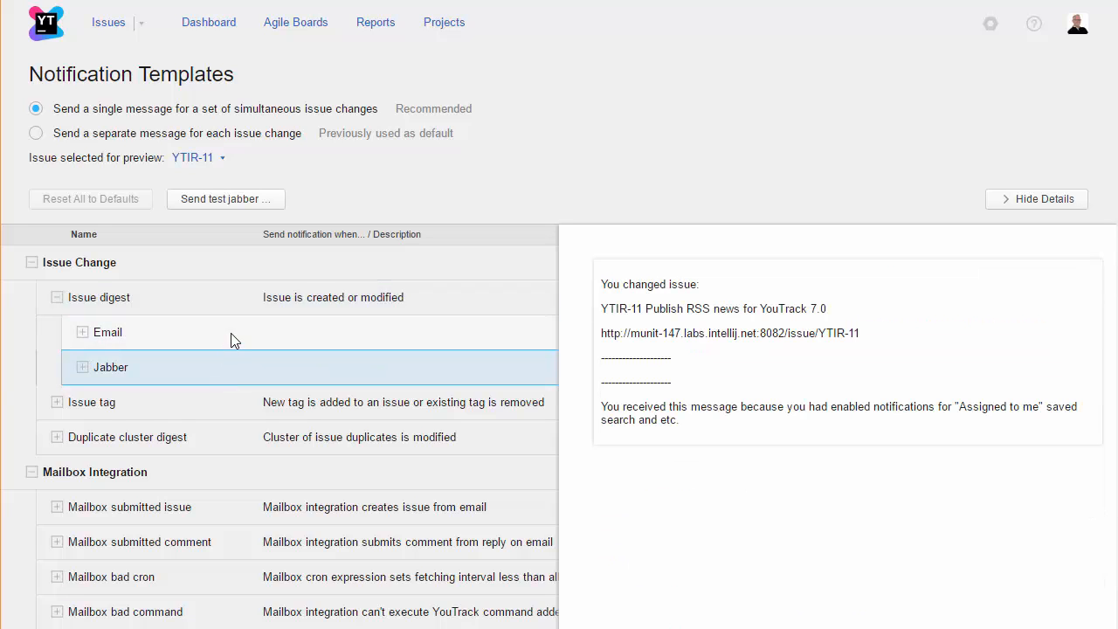
{"action": "left_click", "coordinate": [231, 332]}
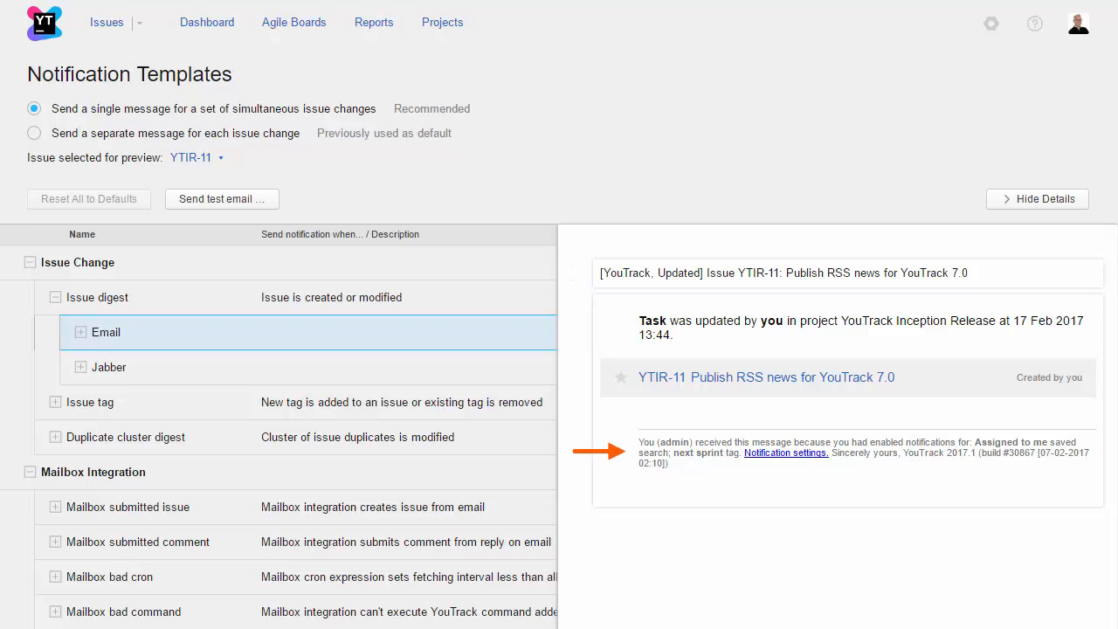
{"action": "scroll", "coordinate": [224, 416], "scroll_direction": "down", "scroll_amount": 4}
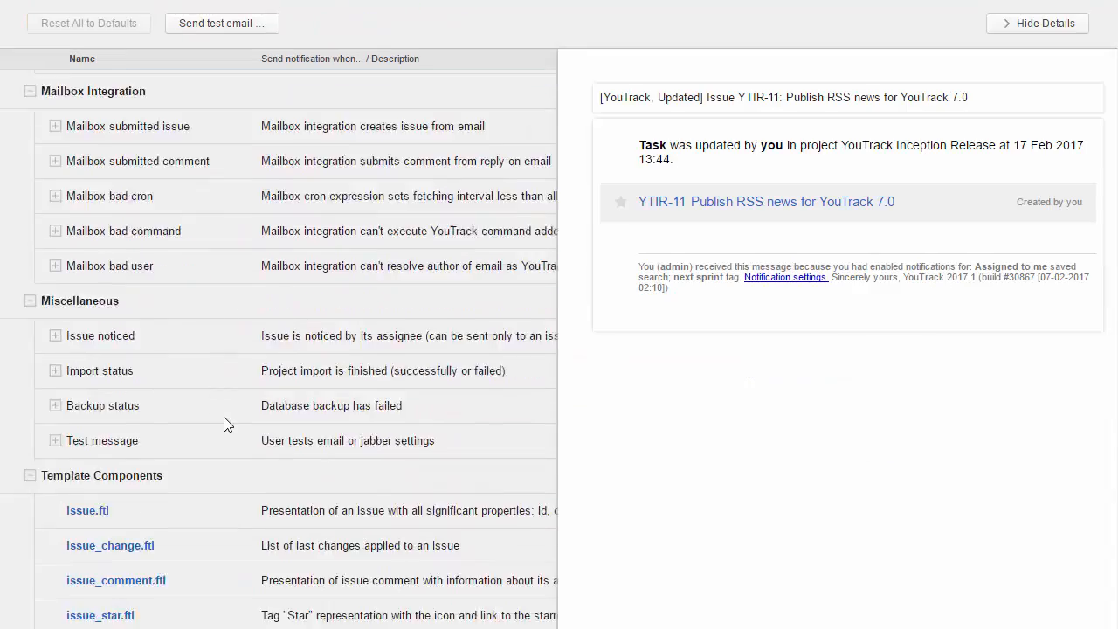
{"action": "scroll", "coordinate": [224, 417], "scroll_direction": "down", "scroll_amount": 4}
{"action": "scroll", "coordinate": [224, 416], "scroll_direction": "down", "scroll_amount": 3}
{"action": "scroll", "coordinate": [223, 417], "scroll_direction": "down", "scroll_amount": 3}
{"action": "scroll", "coordinate": [224, 417], "scroll_direction": "down", "scroll_amount": 3}
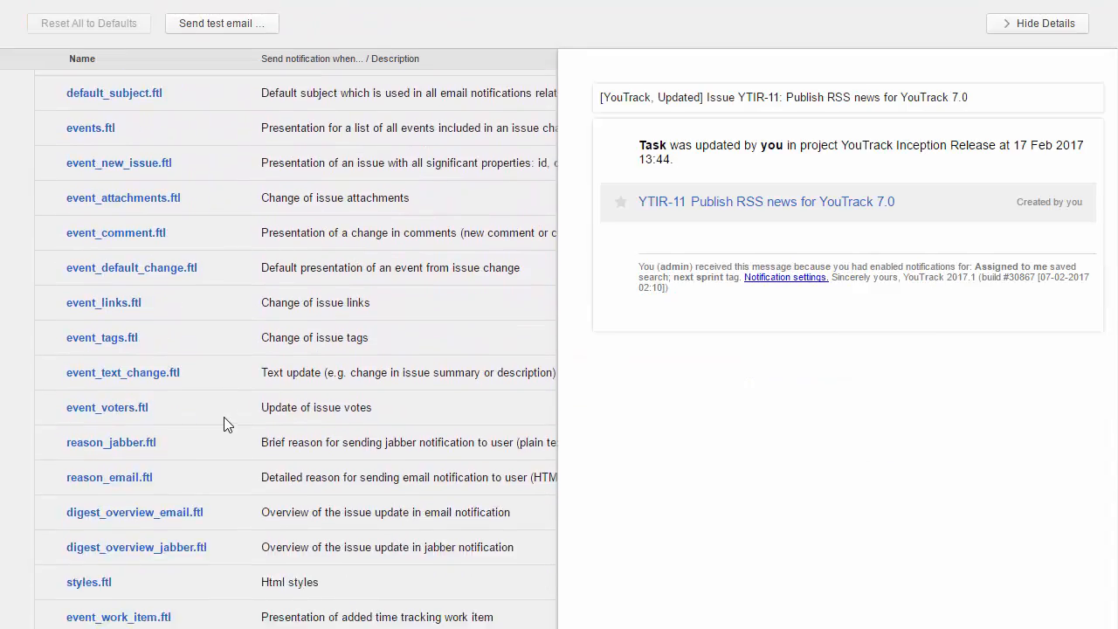
{"action": "scroll", "coordinate": [224, 416], "scroll_direction": "down", "scroll_amount": 3}
Load reason_email.ftl into the template editor with its code and rendered preview.
{"action": "left_click", "coordinate": [113, 365]}
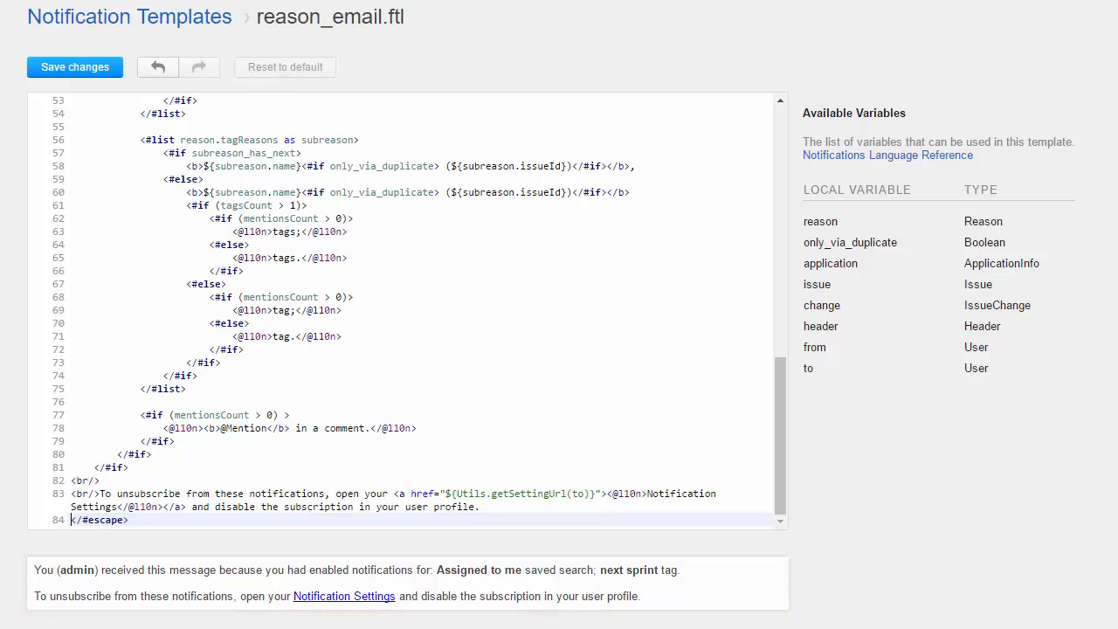
In Time Tracking save a 6-hour workday and add Sunday as a workday.
{"action": "left_click", "coordinate": [990, 22]}
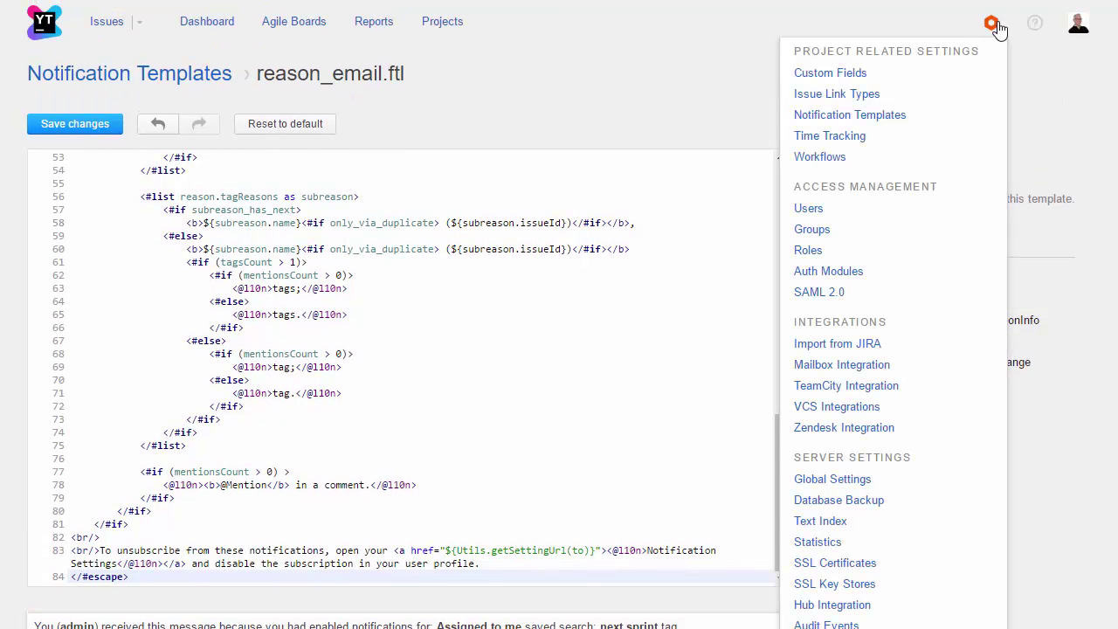
{"action": "left_click", "coordinate": [940, 139]}
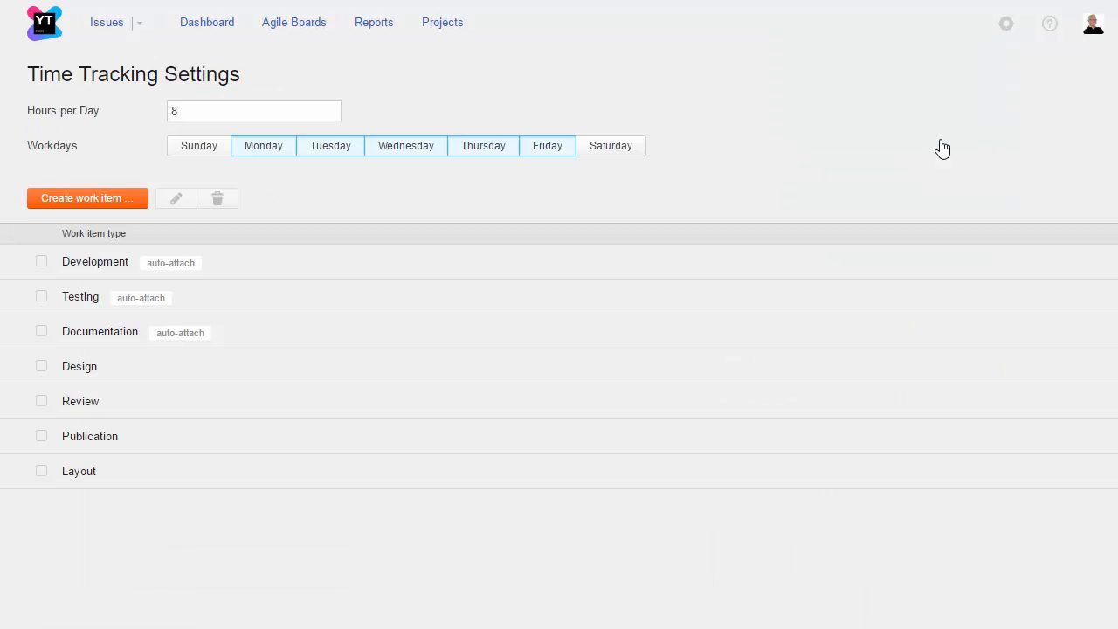
{"action": "left_click", "coordinate": [330, 114]}
{"action": "left_click", "coordinate": [330, 114]}
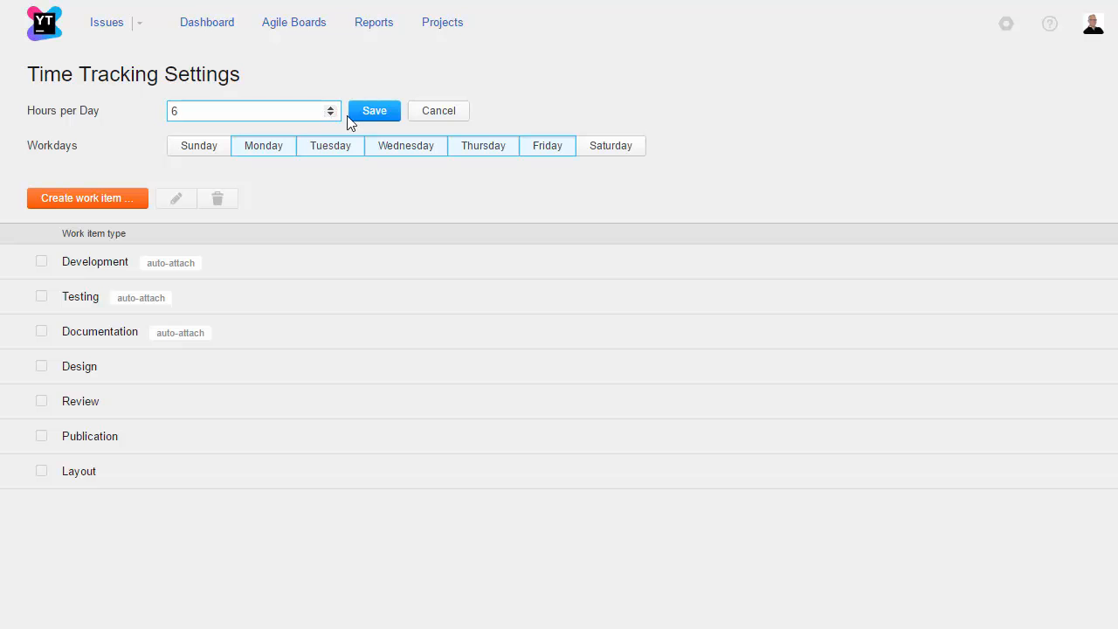
{"action": "left_click", "coordinate": [363, 114]}
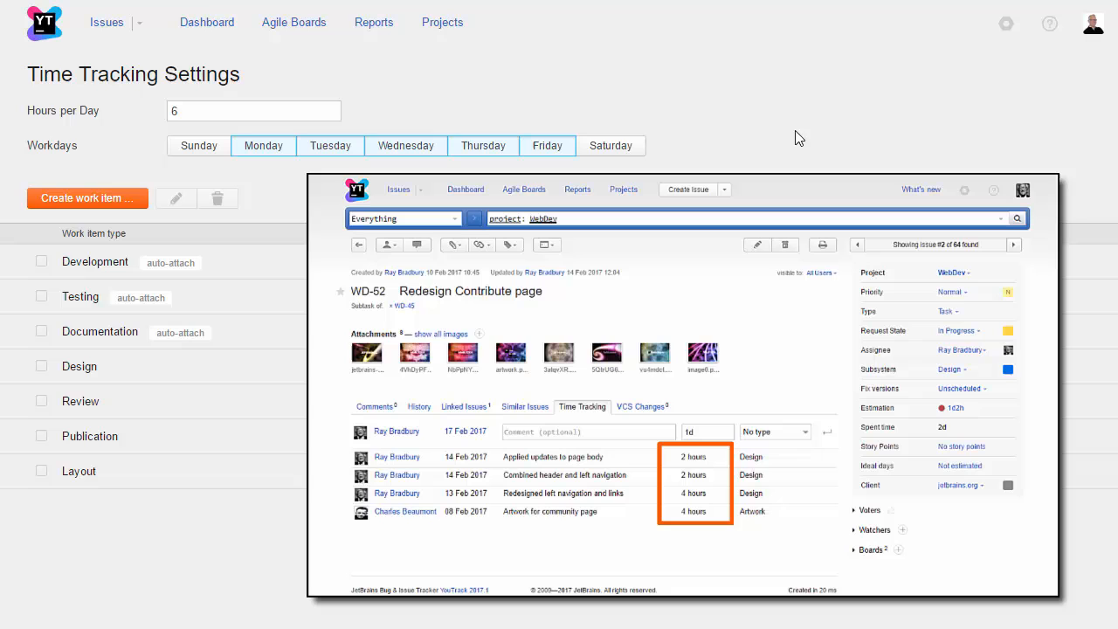
{"action": "left_click", "coordinate": [213, 146]}
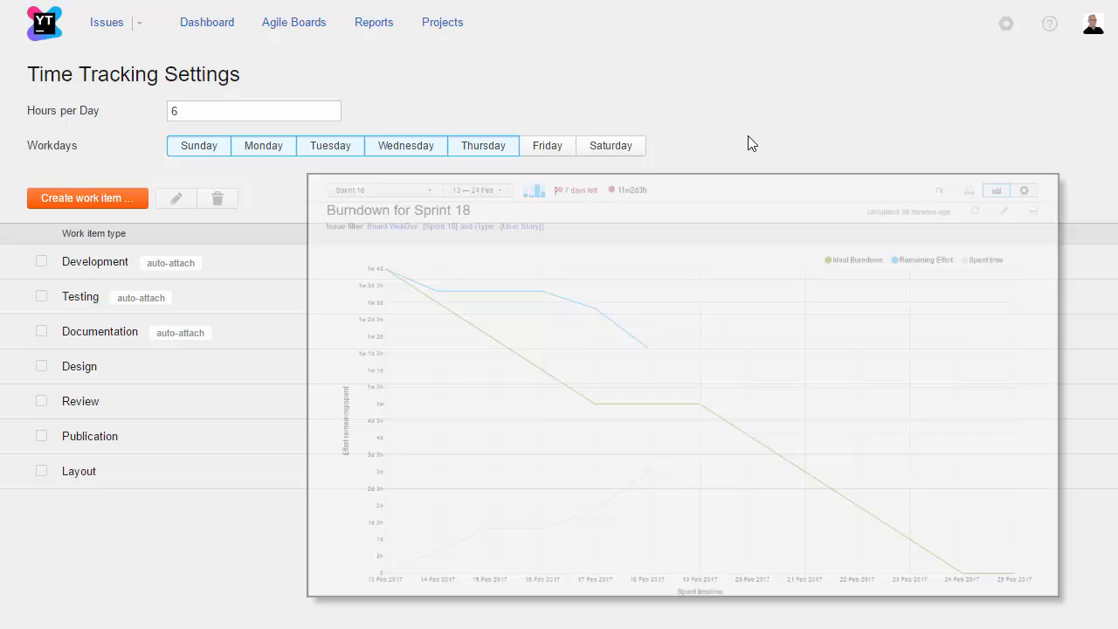
Create a Design Review work item type that auto-attaches to new projects.
{"action": "left_click", "coordinate": [120, 198]}
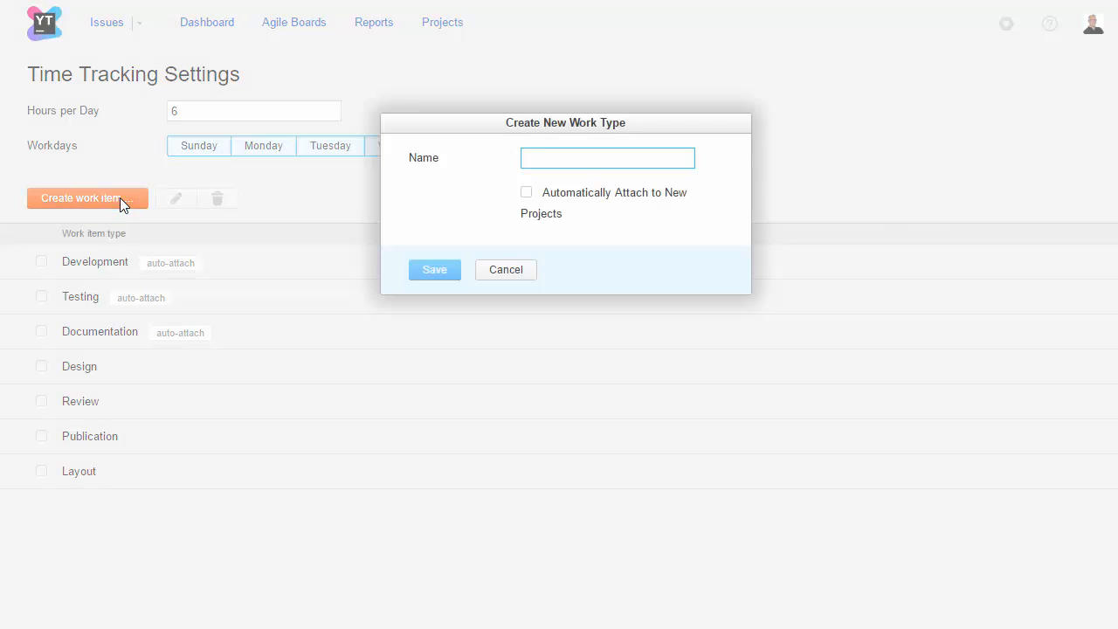
{"action": "type", "text": "Design Review"}
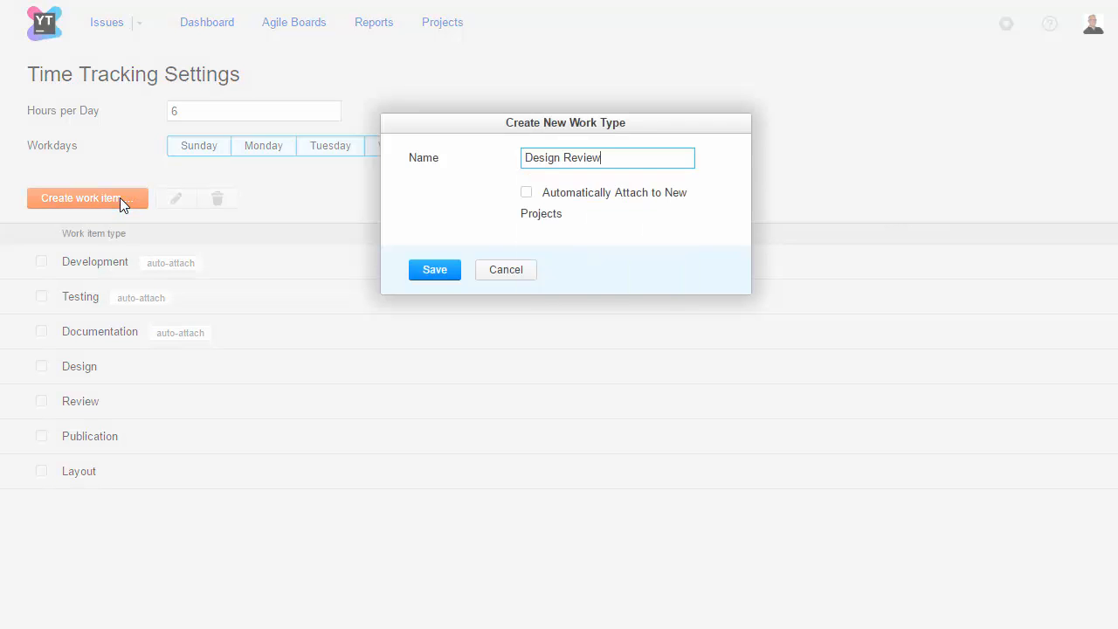
{"action": "left_click", "coordinate": [526, 192]}
{"action": "left_click", "coordinate": [432, 275]}
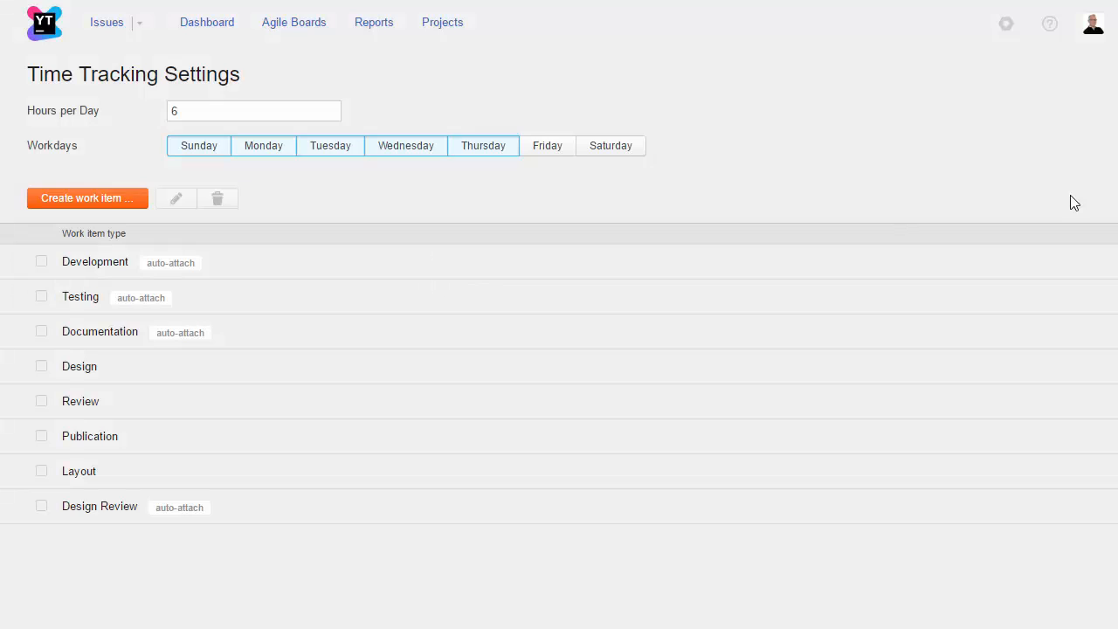
In Workflows make Clear Fix Version auto-attach to new projects.
{"action": "left_click", "coordinate": [1005, 25]}
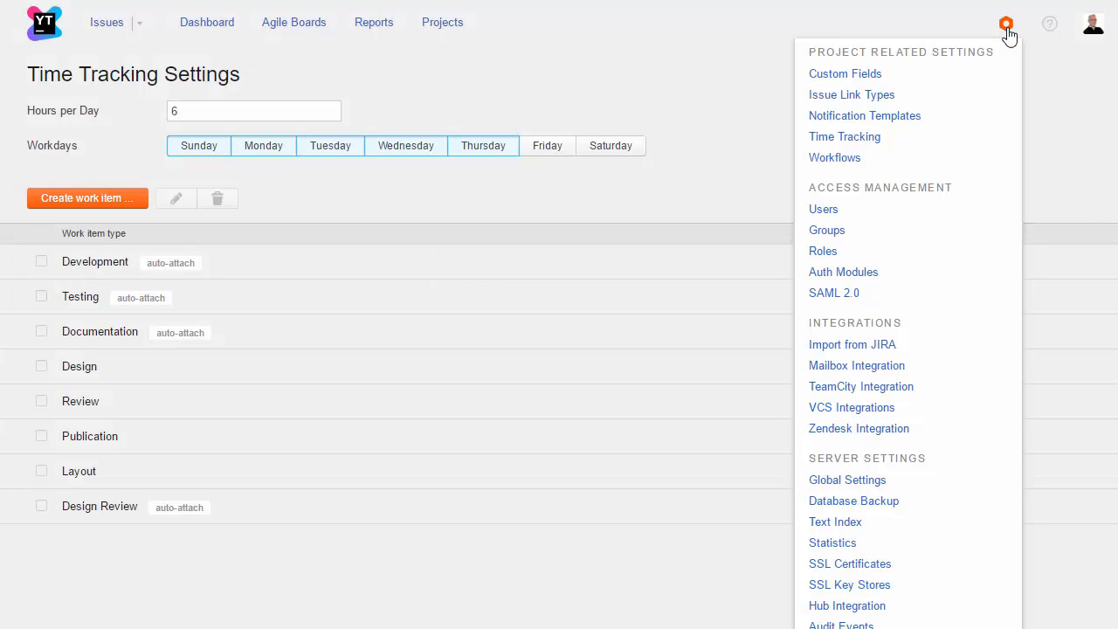
{"action": "left_click", "coordinate": [949, 167]}
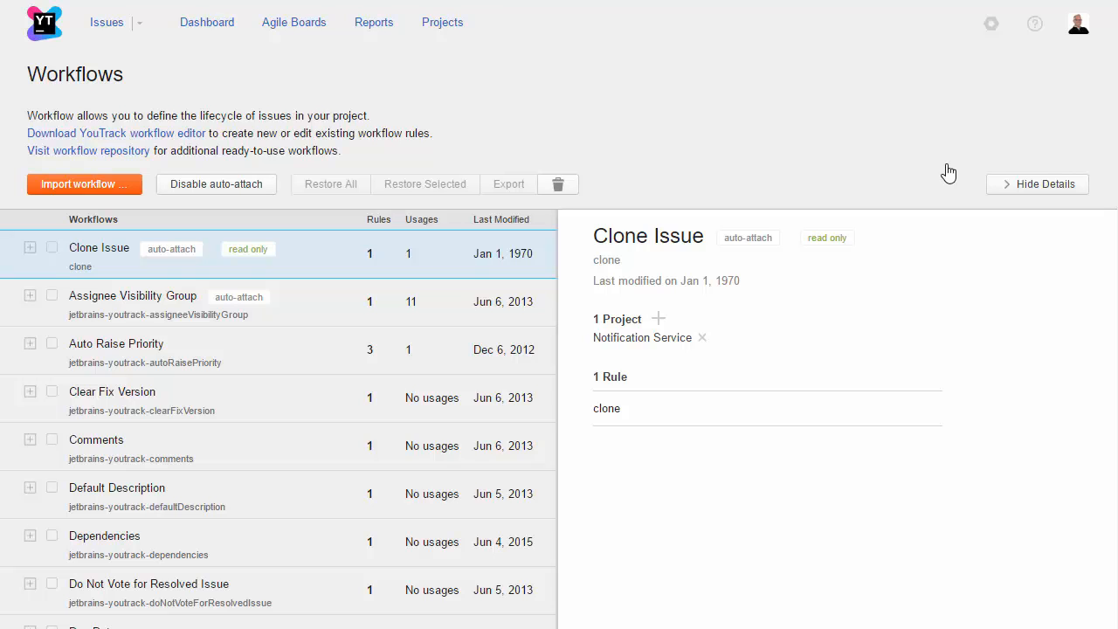
{"action": "left_click", "coordinate": [52, 392]}
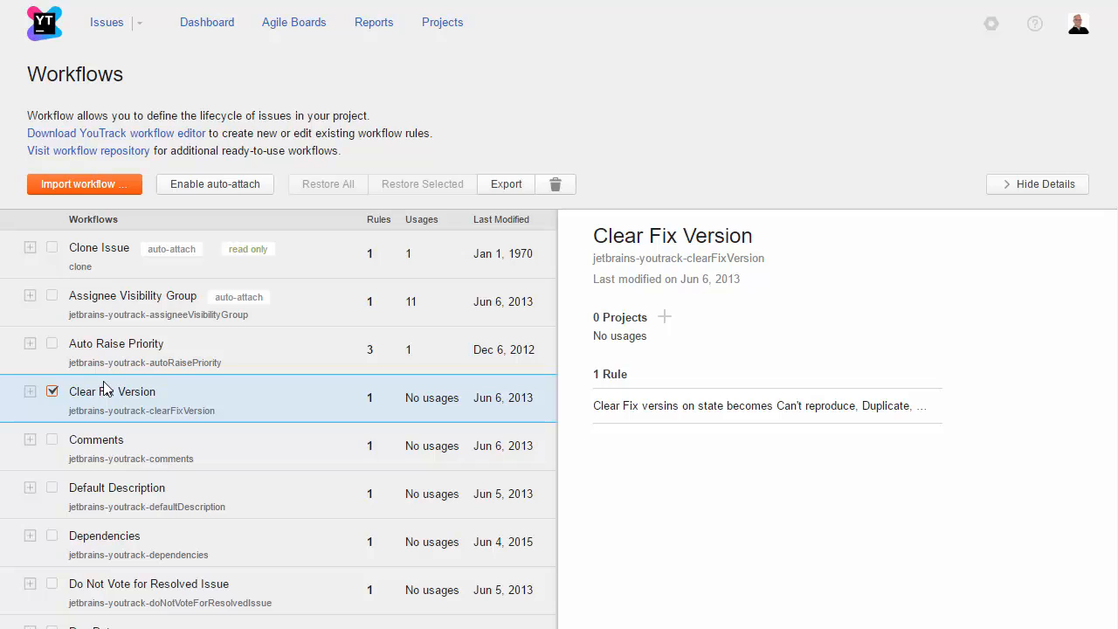
{"action": "left_click", "coordinate": [184, 183]}
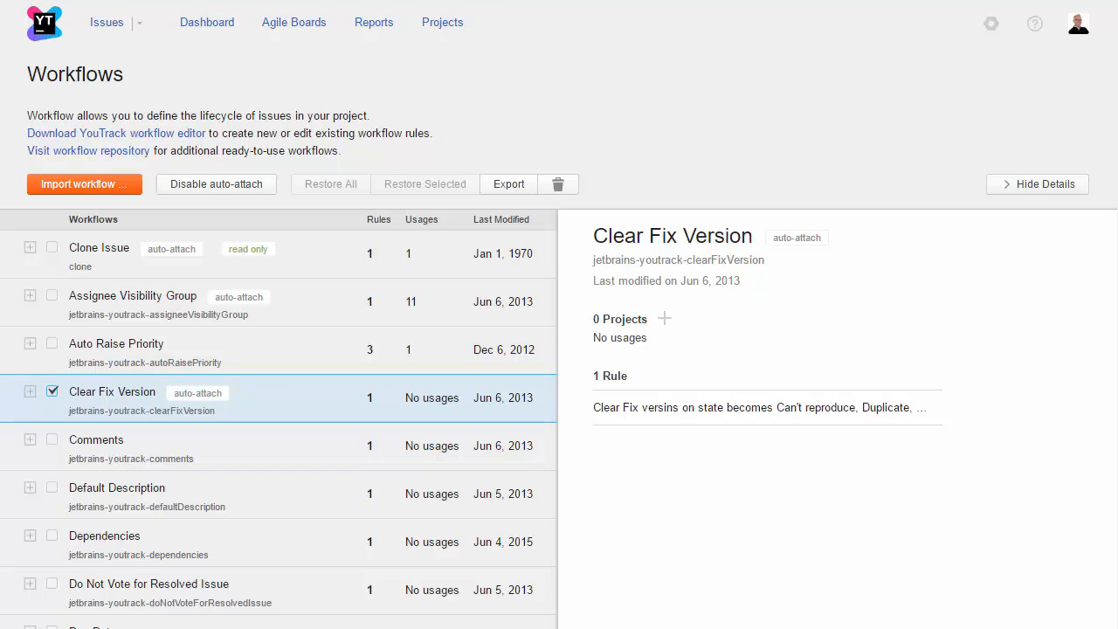
Detach Assignee Visibility Group from 80 Days and delete Do Not Vote for Resolved Issue.
{"action": "left_click", "coordinate": [125, 295]}
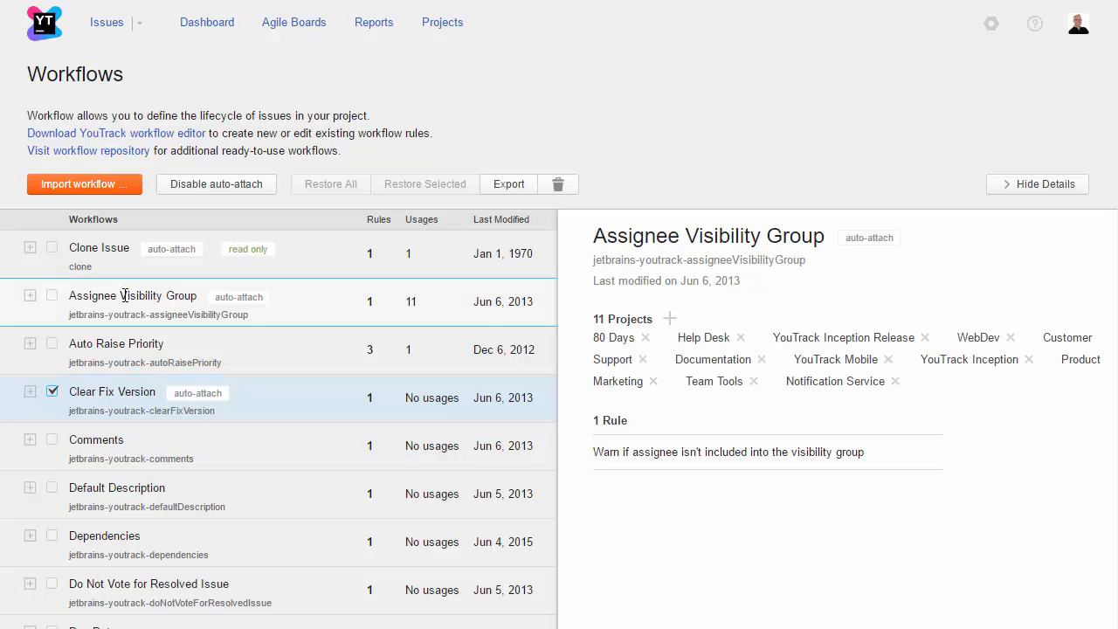
{"action": "left_click", "coordinate": [646, 339]}
{"action": "left_click", "coordinate": [117, 587]}
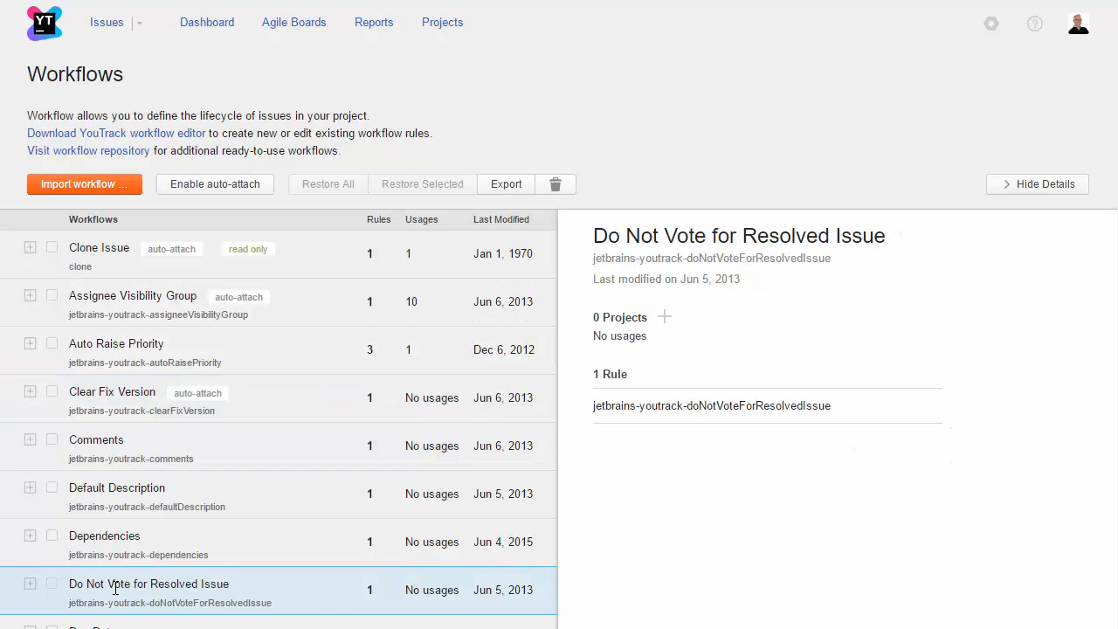
{"action": "left_click", "coordinate": [558, 184]}
{"action": "left_click", "coordinate": [450, 230]}
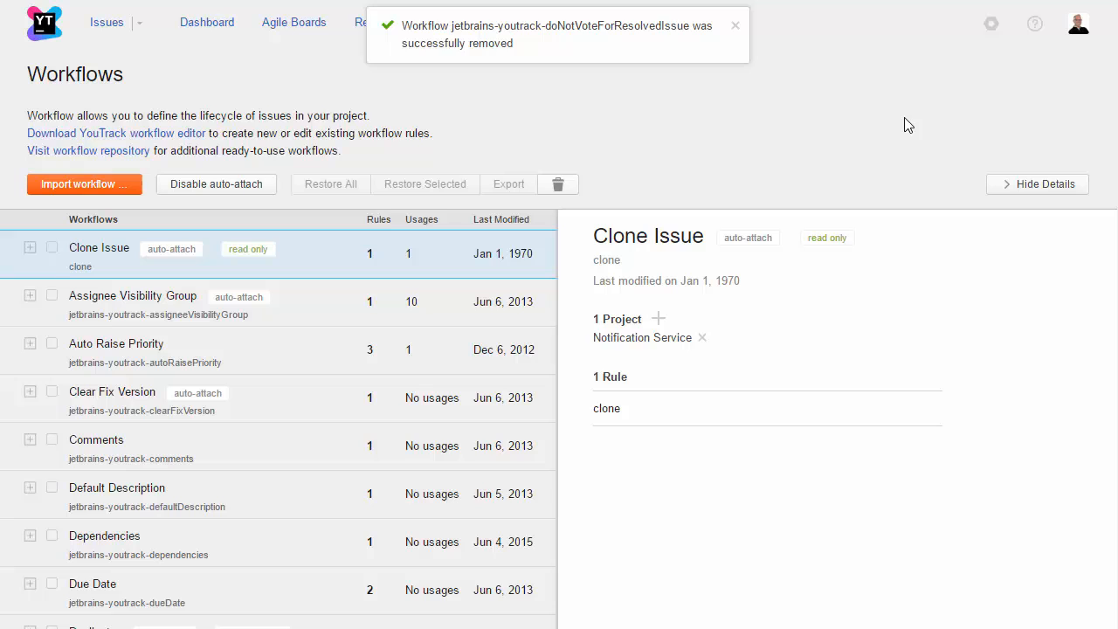
Expand Default Description and show the code of its external-users description rule.
{"action": "left_click", "coordinate": [30, 488]}
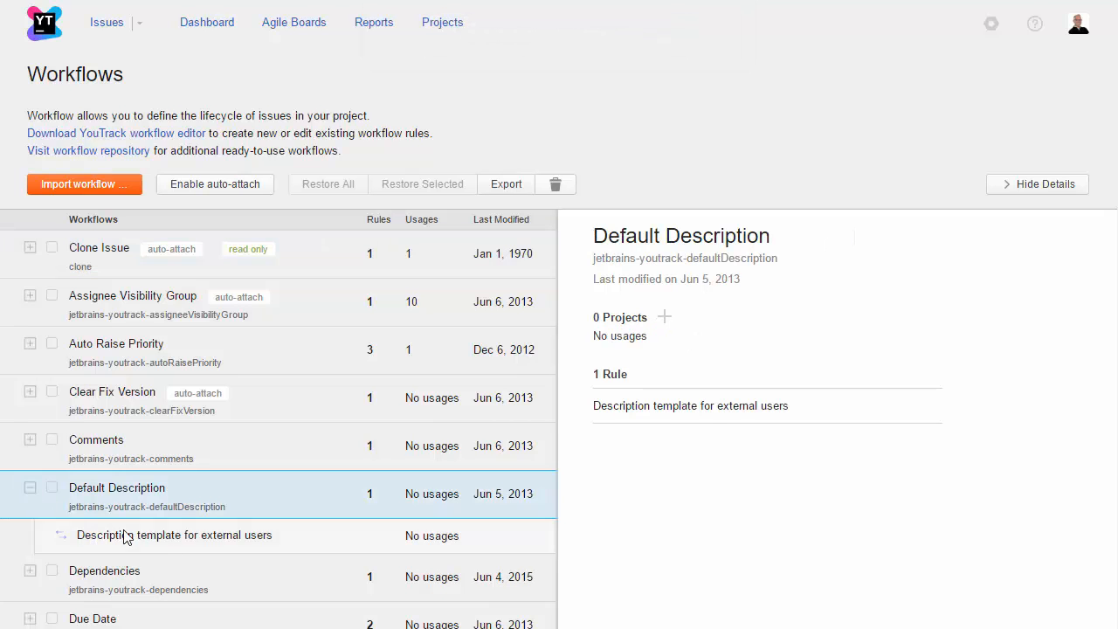
{"action": "left_click", "coordinate": [200, 538]}
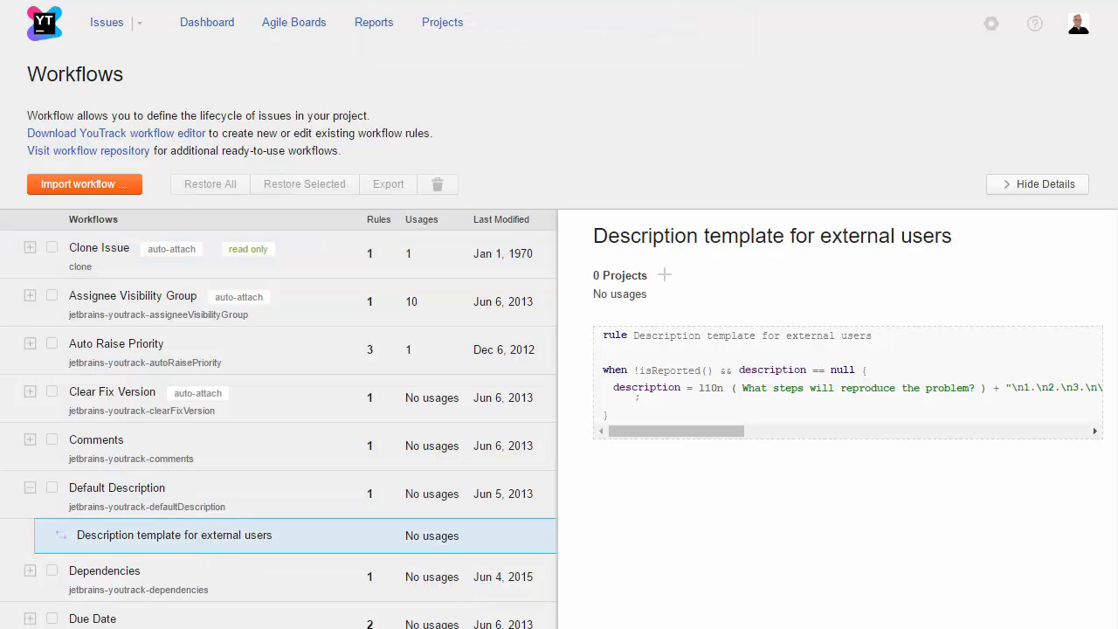